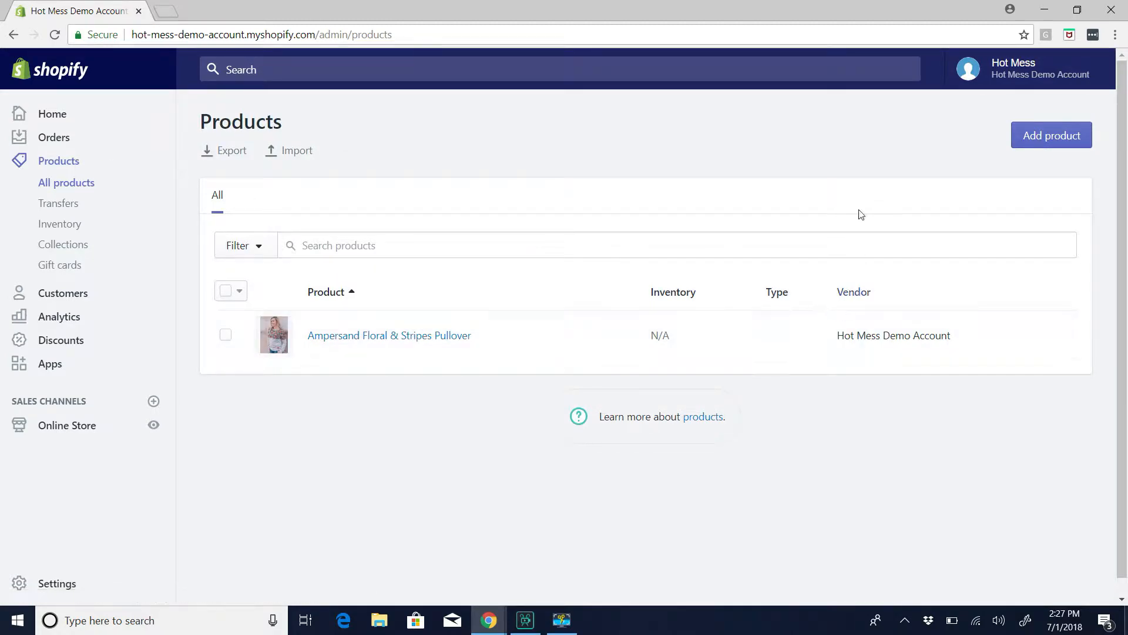
Start a new product and open the "thongin it" folder in its image upload dialog
click(1050, 141)
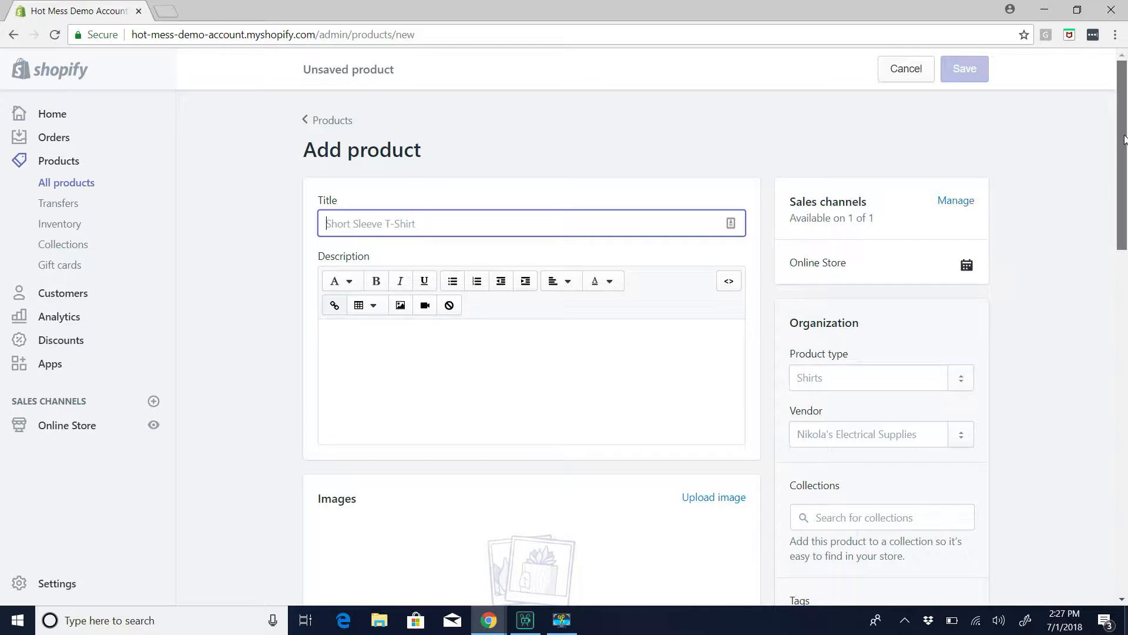
drag(1124, 139, 1126, 104)
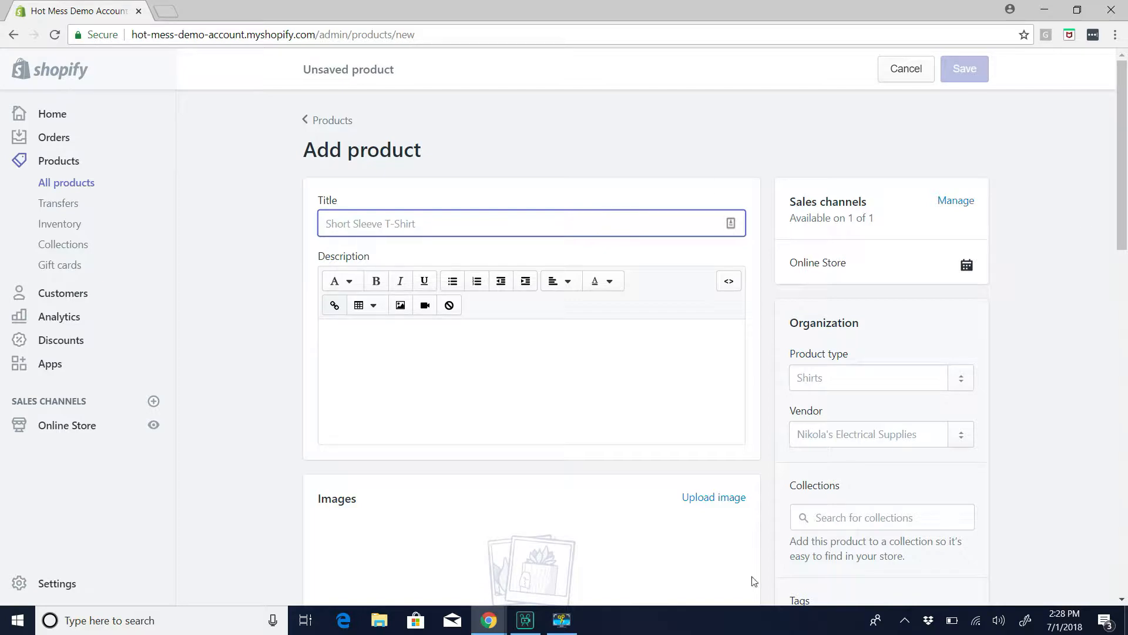
click(716, 497)
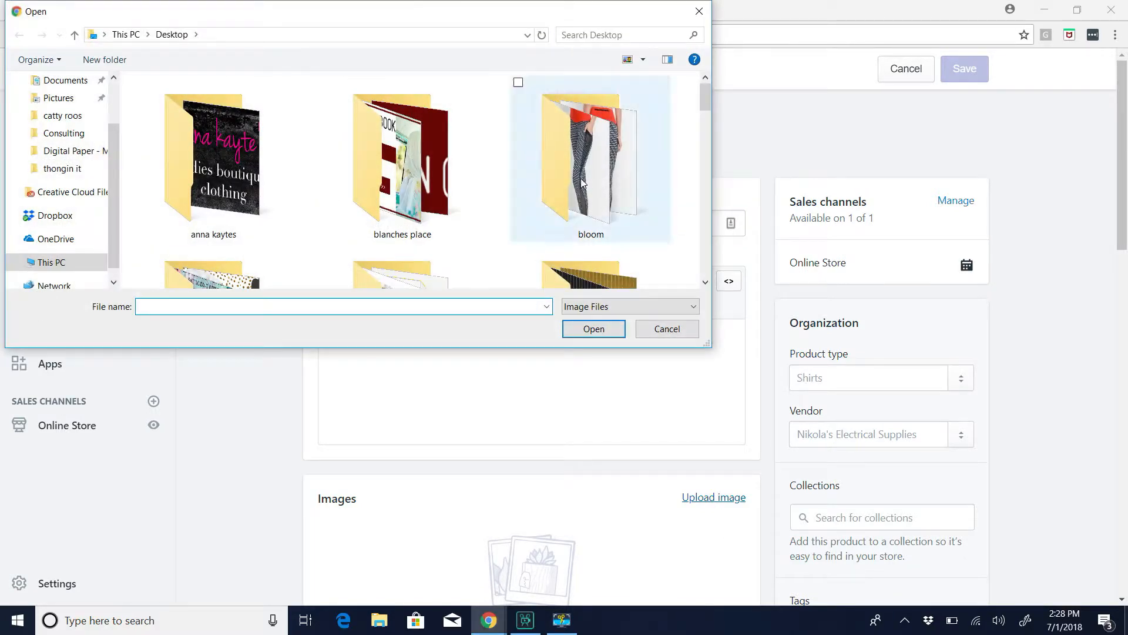
text(t)
key(BackSpace)
text(thongini)
key(BackSpace)
text(it)
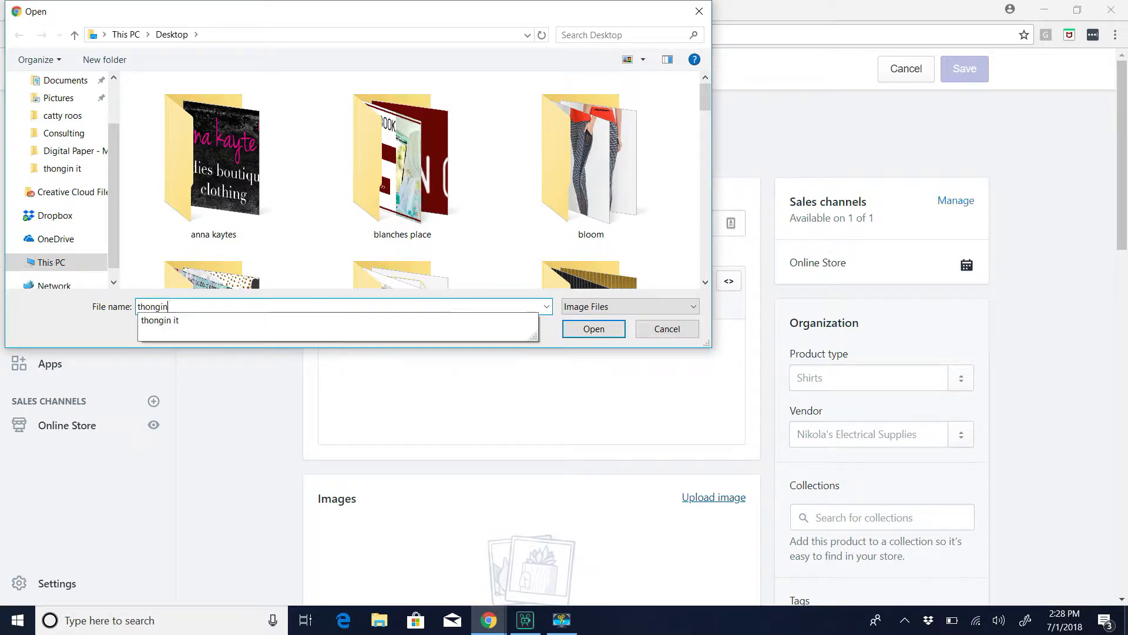
key(BackSpace)
click(413, 321)
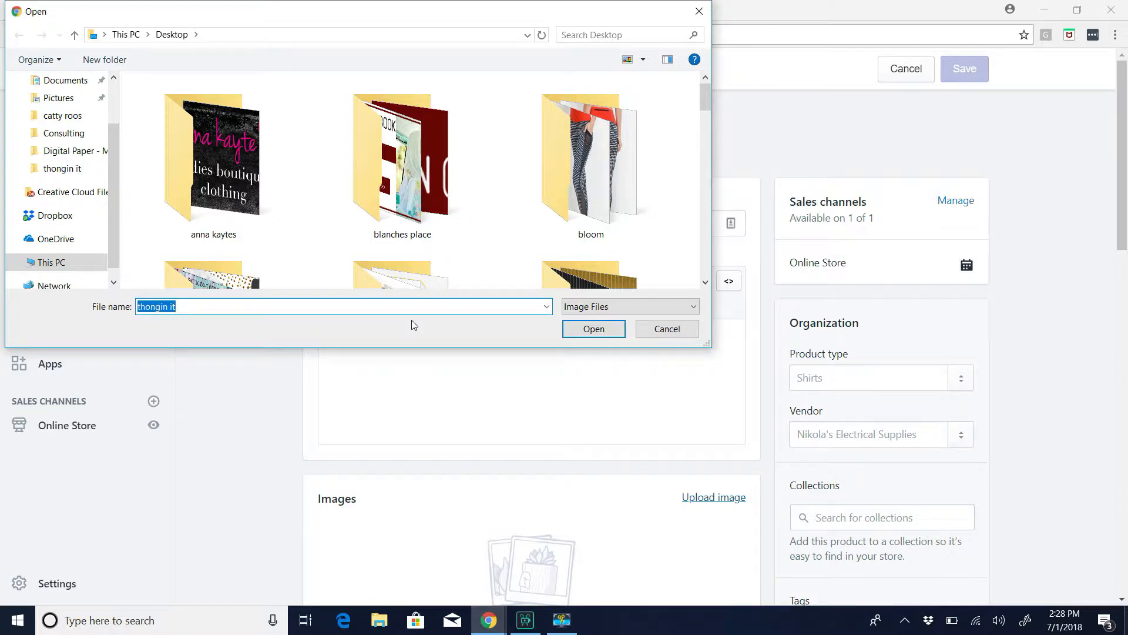
key(Return)
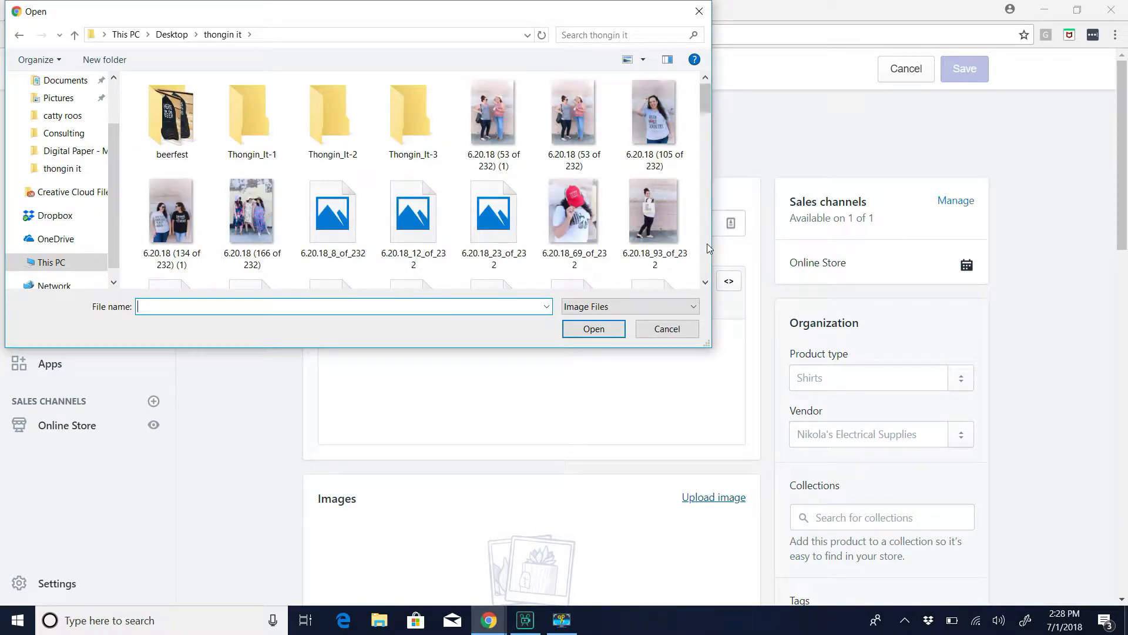
Upload the photo of the woman in a white tank top and charcoal joggers as the product image
drag(706, 105, 706, 112)
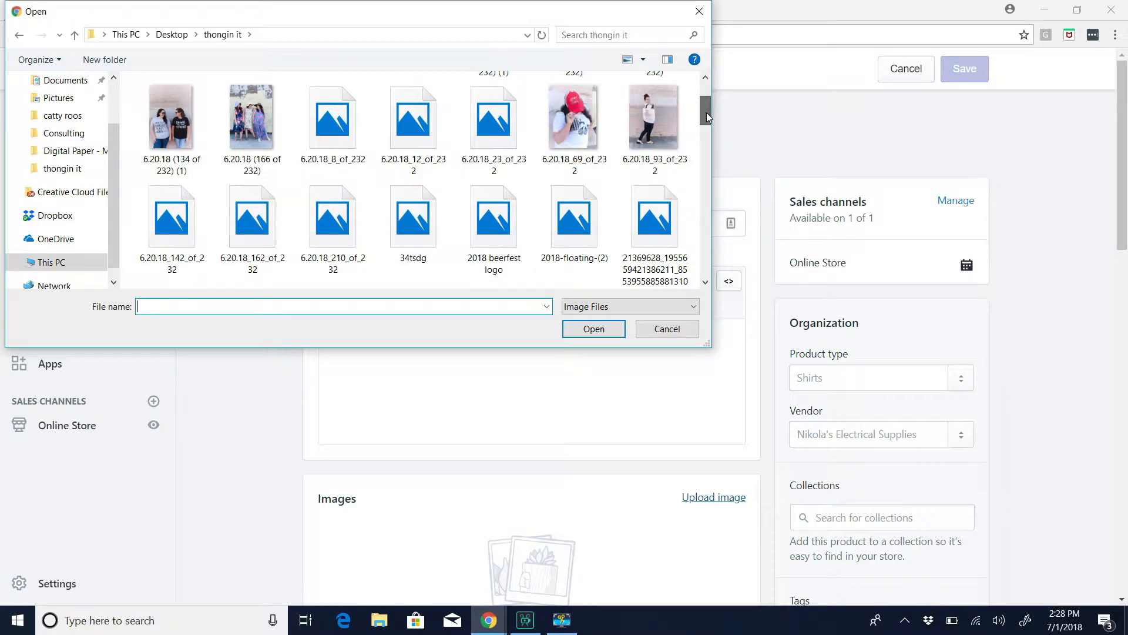
drag(710, 108, 684, 86)
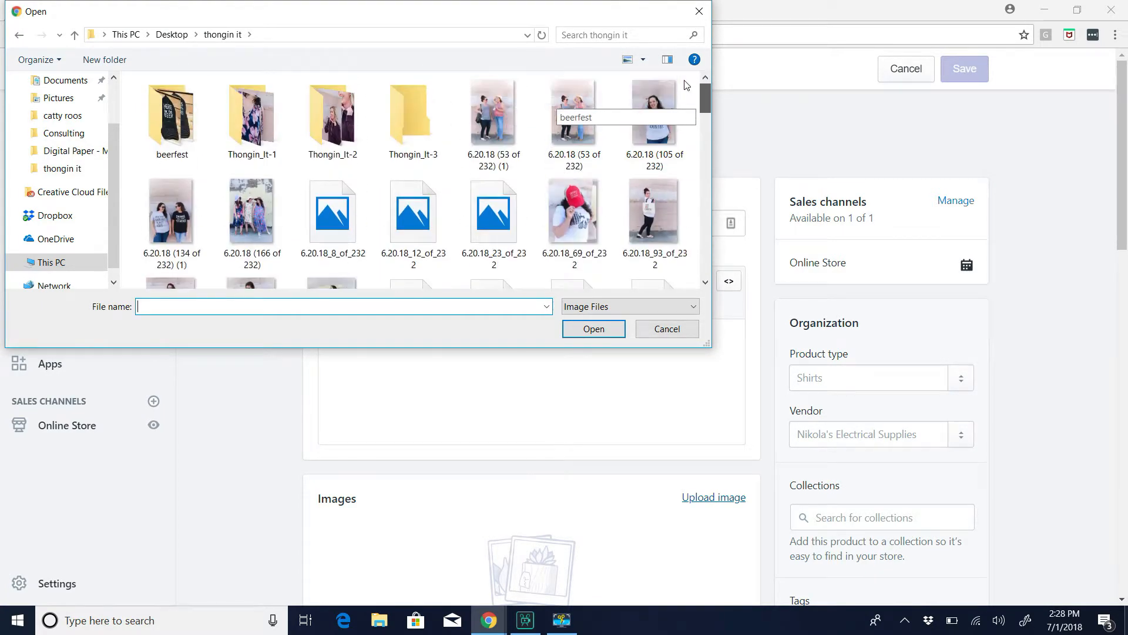
scroll(684, 103, down, 2)
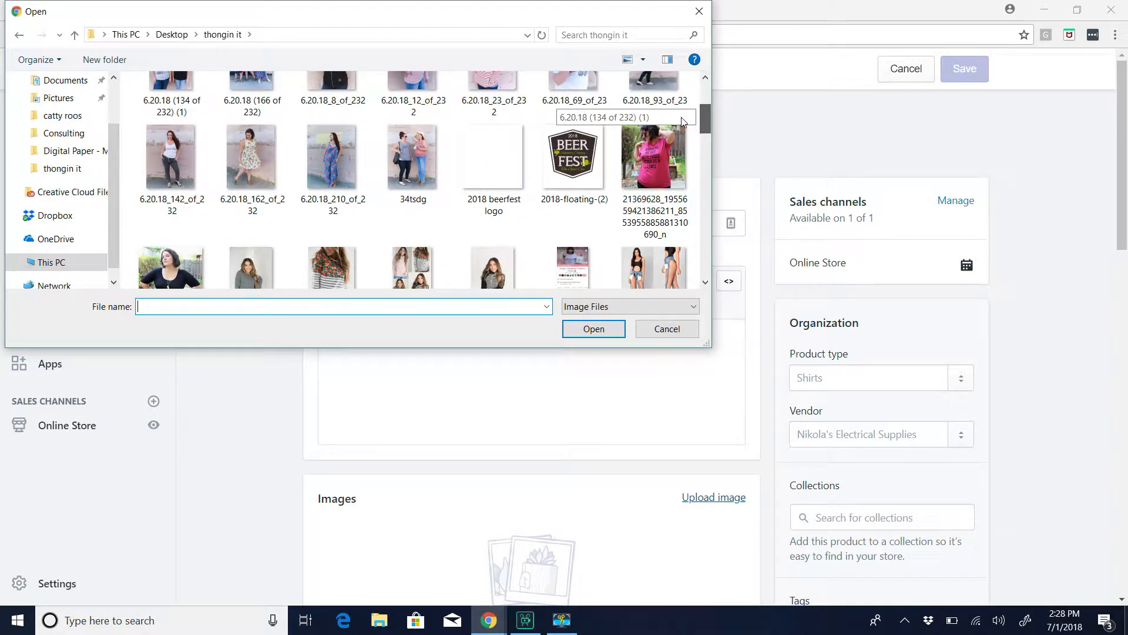
click(171, 150)
click(594, 329)
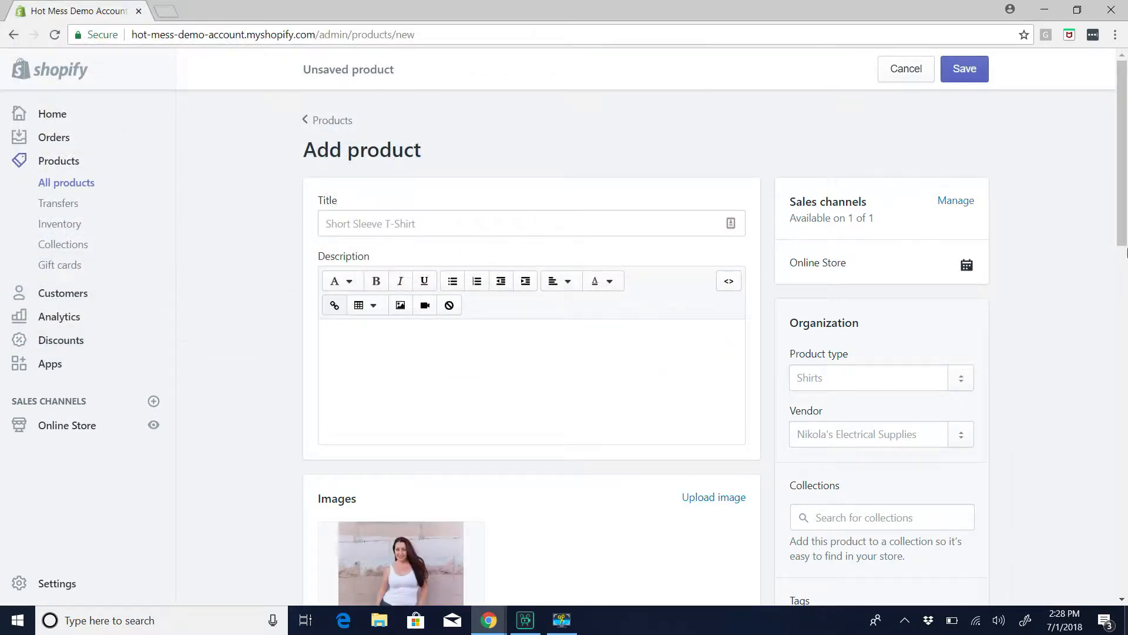
Enter "Ampersand Charcoal Joggers" as the product title
scroll(1127, 271, down, 1)
click(493, 165)
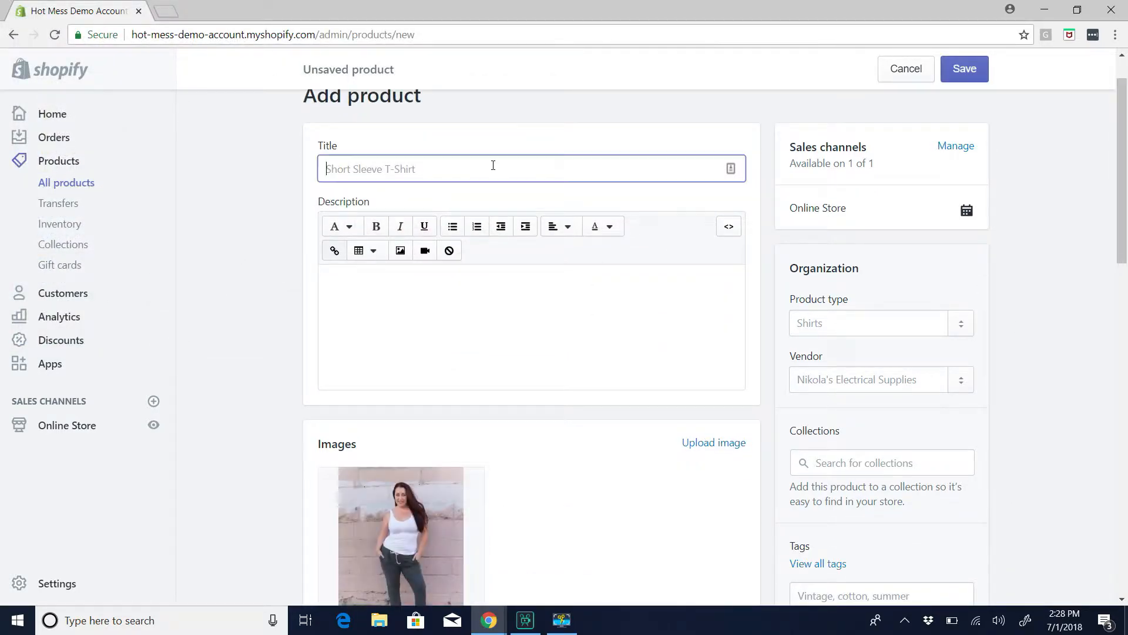
text(Ampersand)
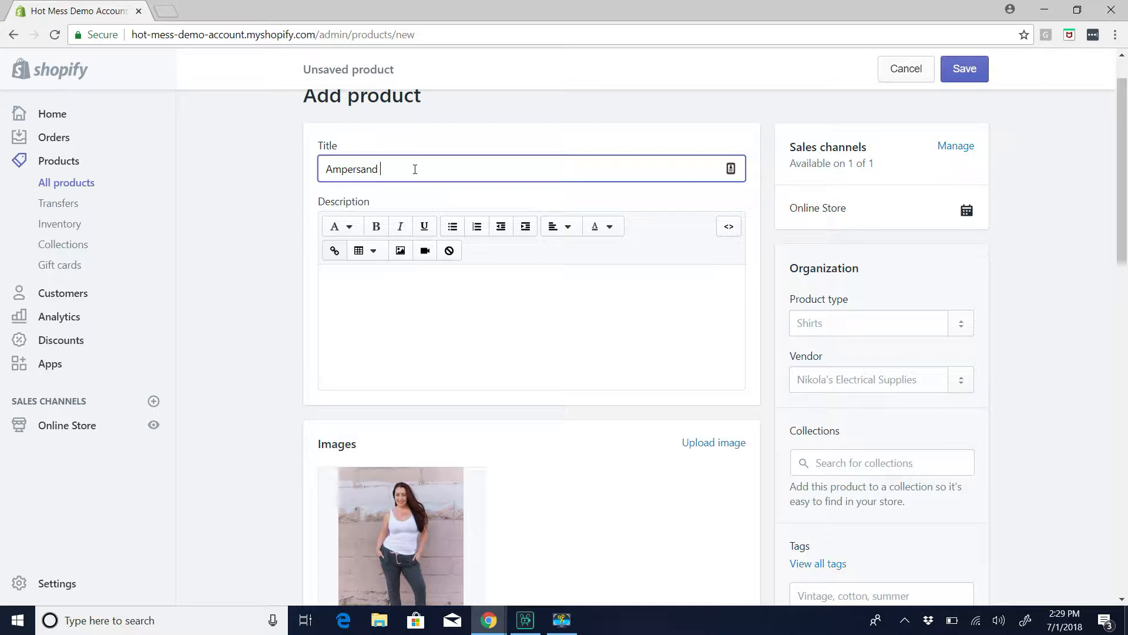
text(Charcoal Joggers)
Copy the product title into the description
click(524, 359)
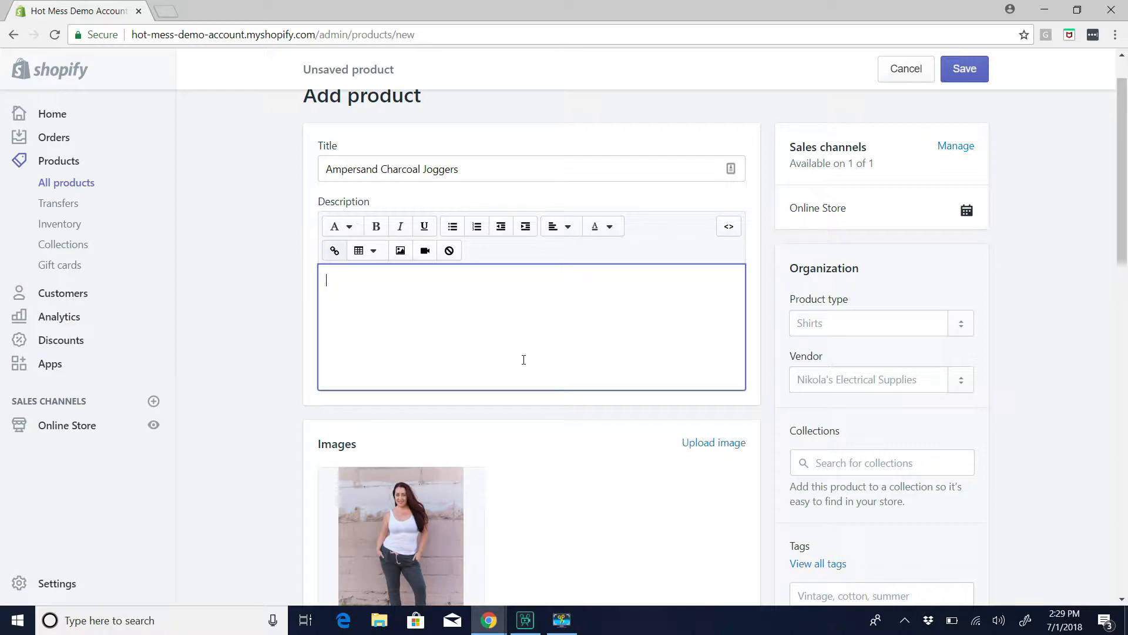
click(431, 171)
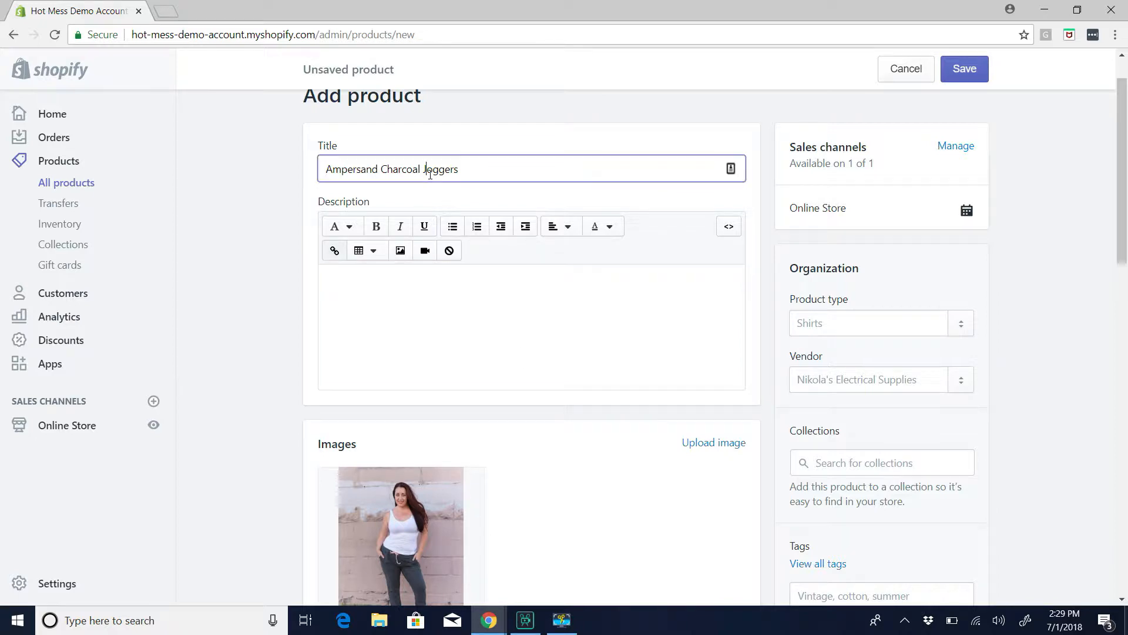
triple_click(431, 171)
right_click(430, 174)
click(466, 203)
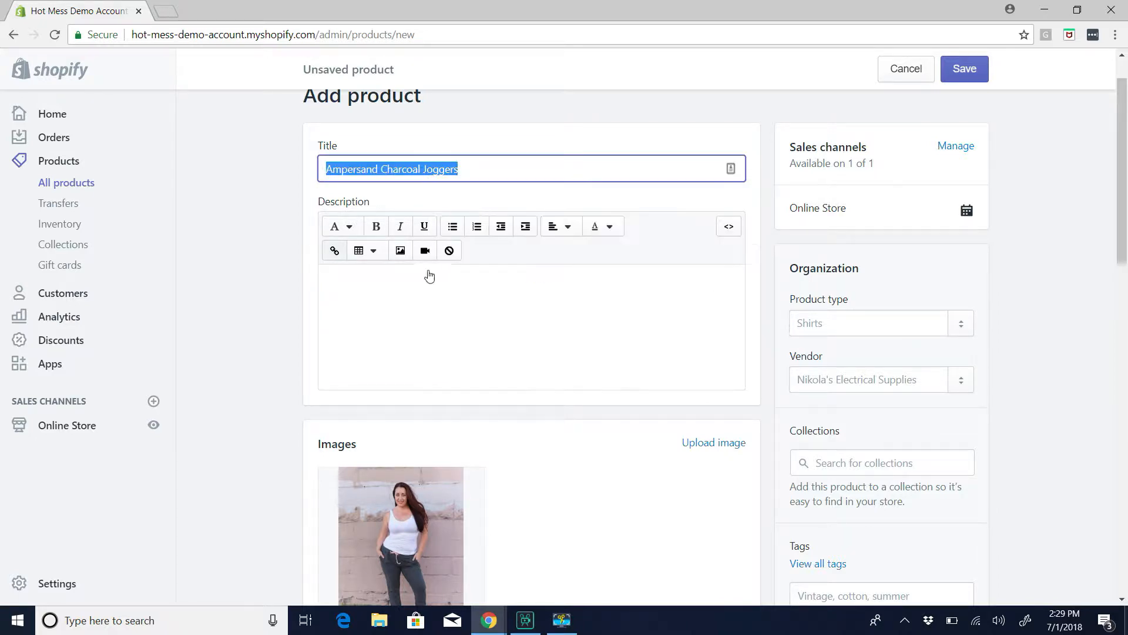
click(419, 285)
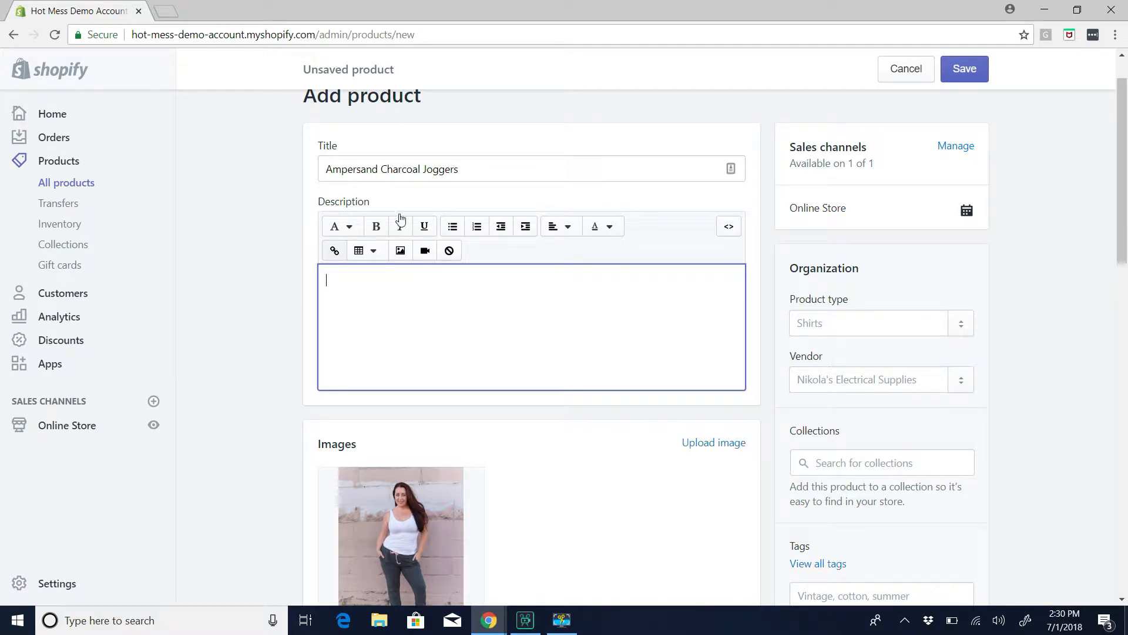
triple_click(390, 176)
key(ctrl+c)
click(403, 350)
key(ctrl+v)
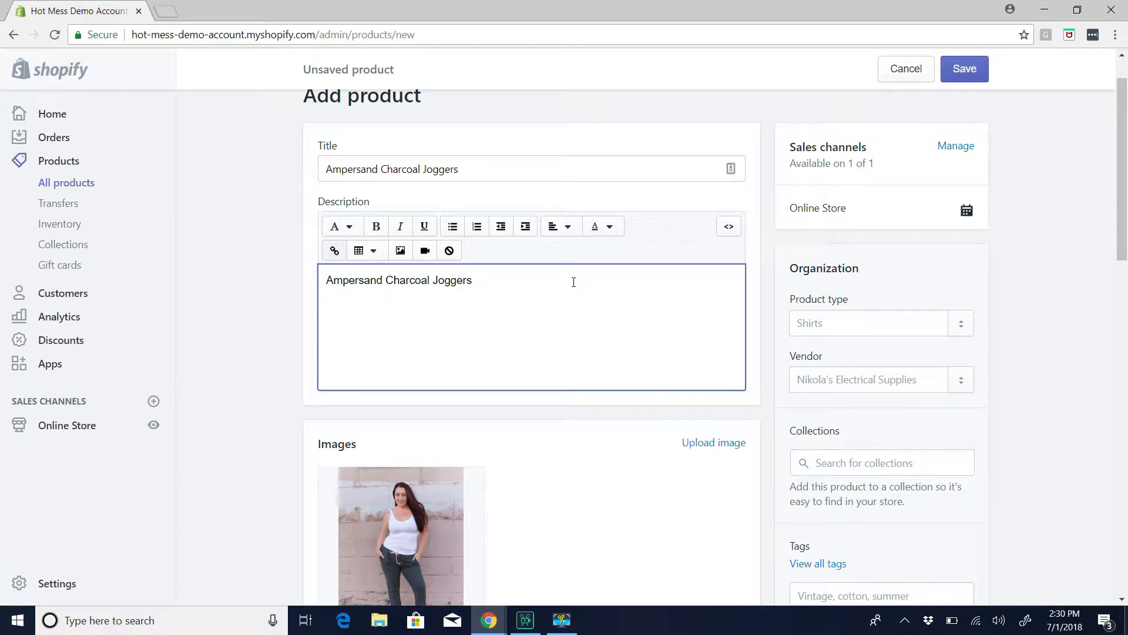
Set both the price and the compare at price to $44
drag(1124, 170, 1126, 282)
click(393, 400)
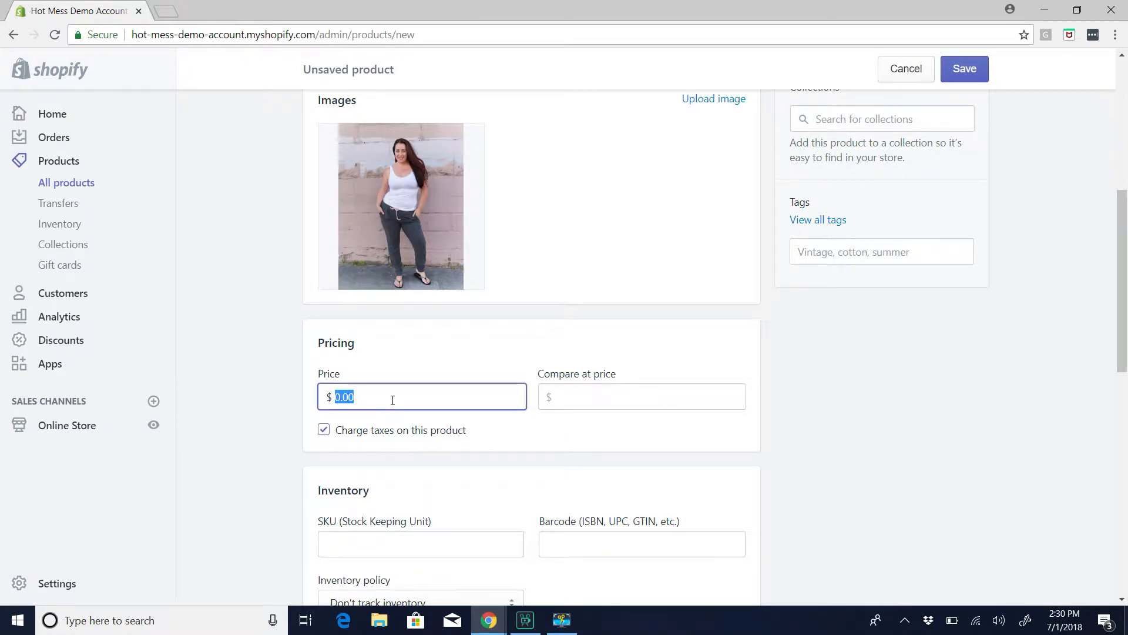
text(44)
key(Tab)
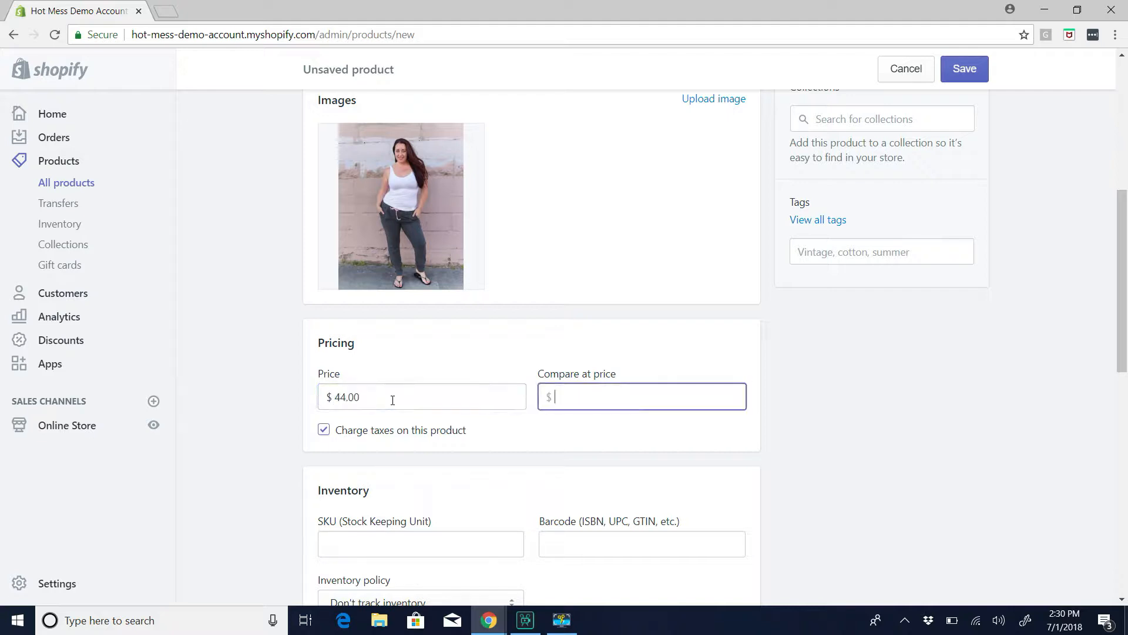
text(44)
click(734, 492)
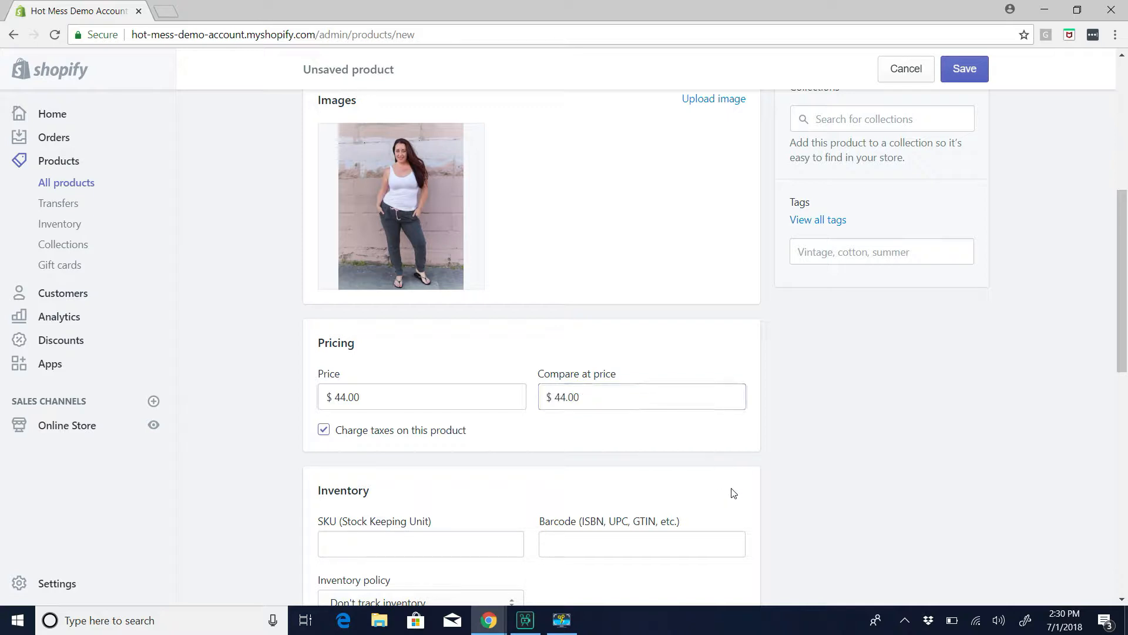
Set the product's price to $40
click(625, 397)
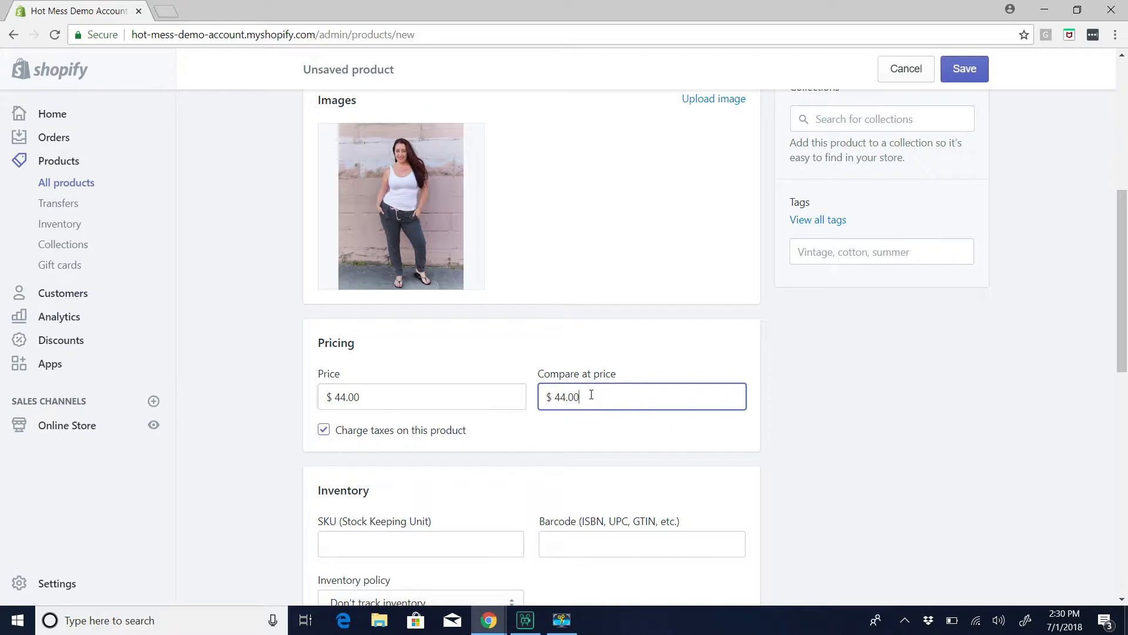
click(424, 391)
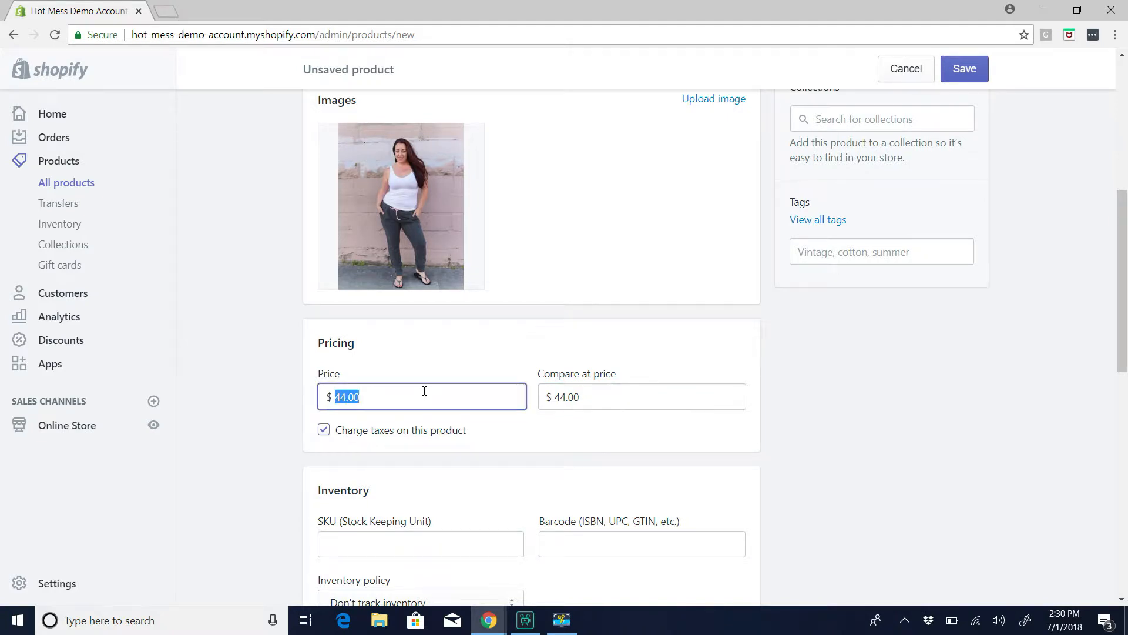
text(40)
click(764, 427)
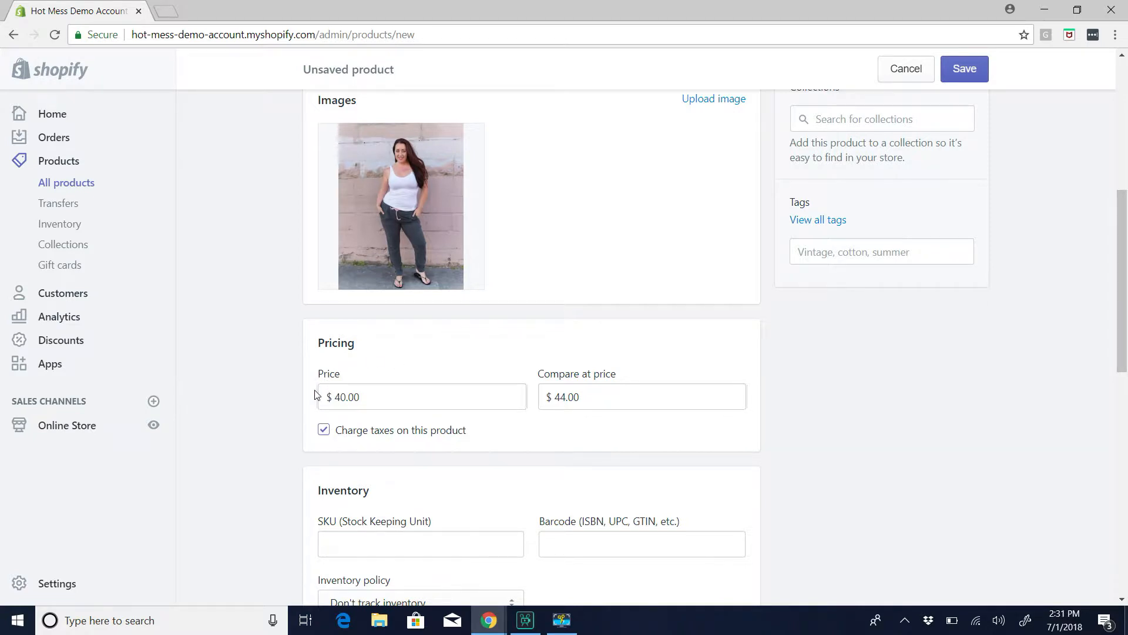
Set the product's price to $44
click(464, 390)
text(44)
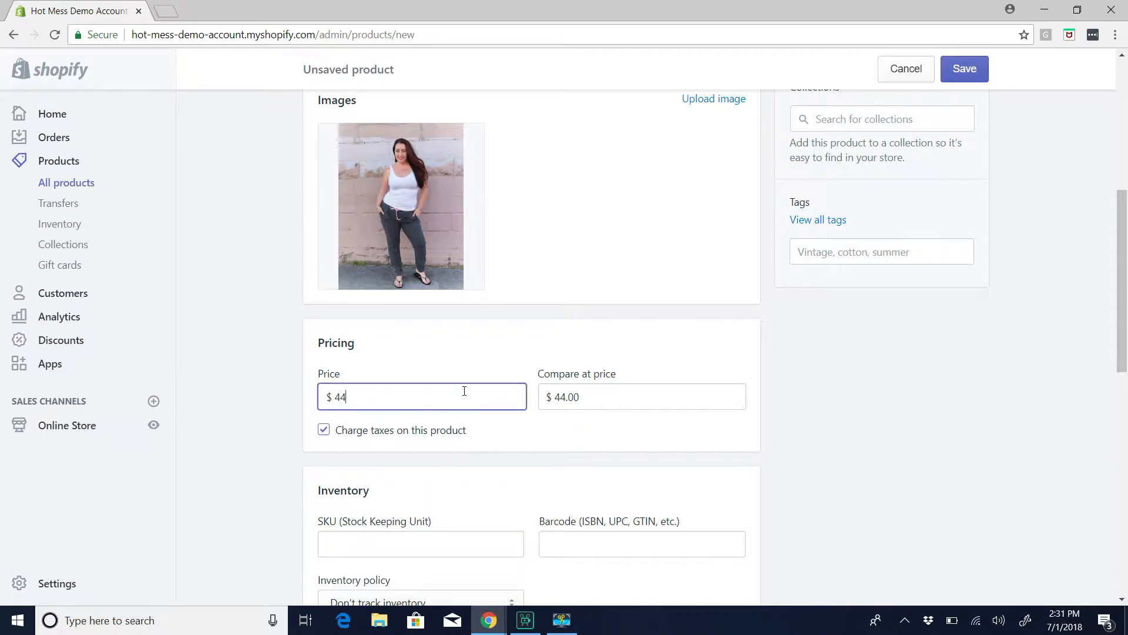
click(605, 433)
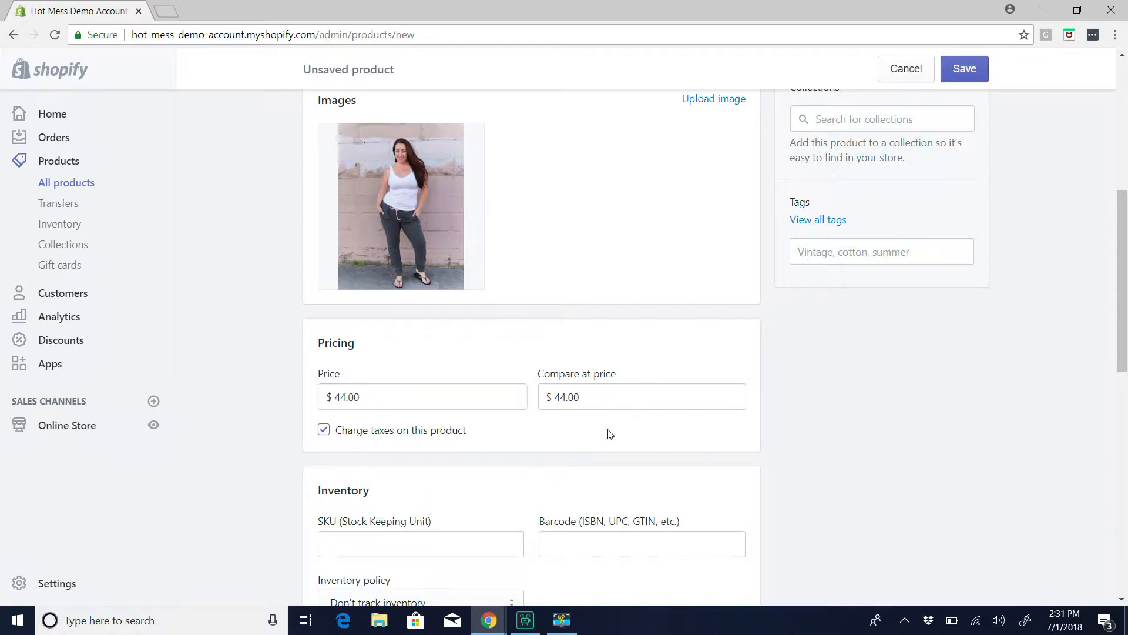
click(625, 396)
double_click(626, 399)
click(764, 428)
Set the inventory policy to "Shopify tracks this product's inventory"
drag(1125, 286, 1125, 336)
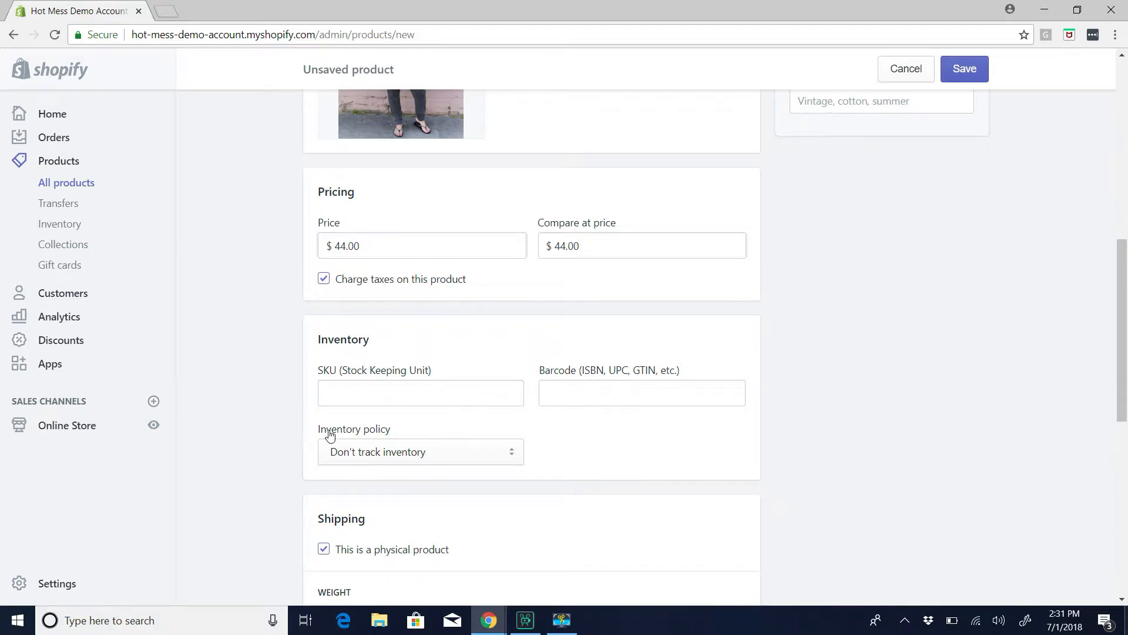
click(470, 449)
click(438, 501)
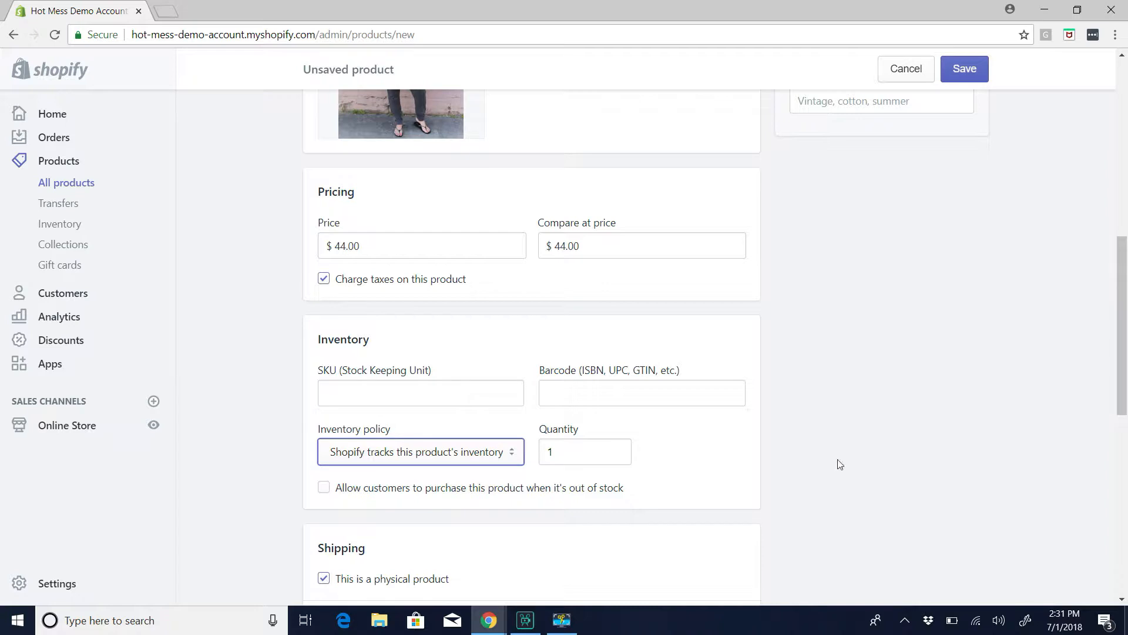
drag(1119, 312, 1120, 312)
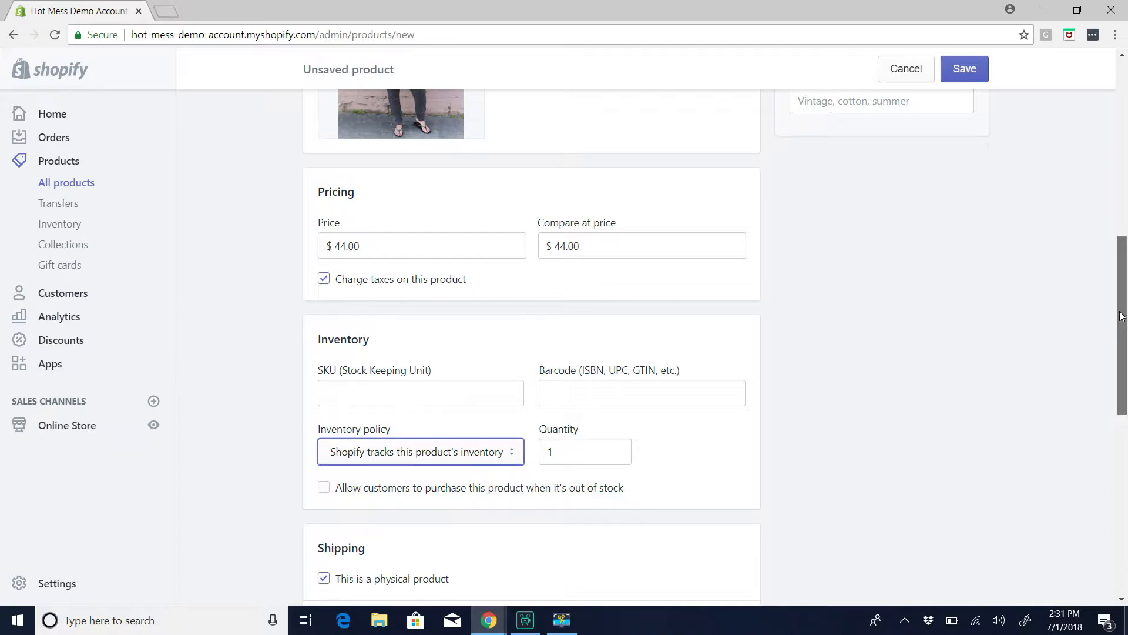
drag(1120, 315, 1126, 446)
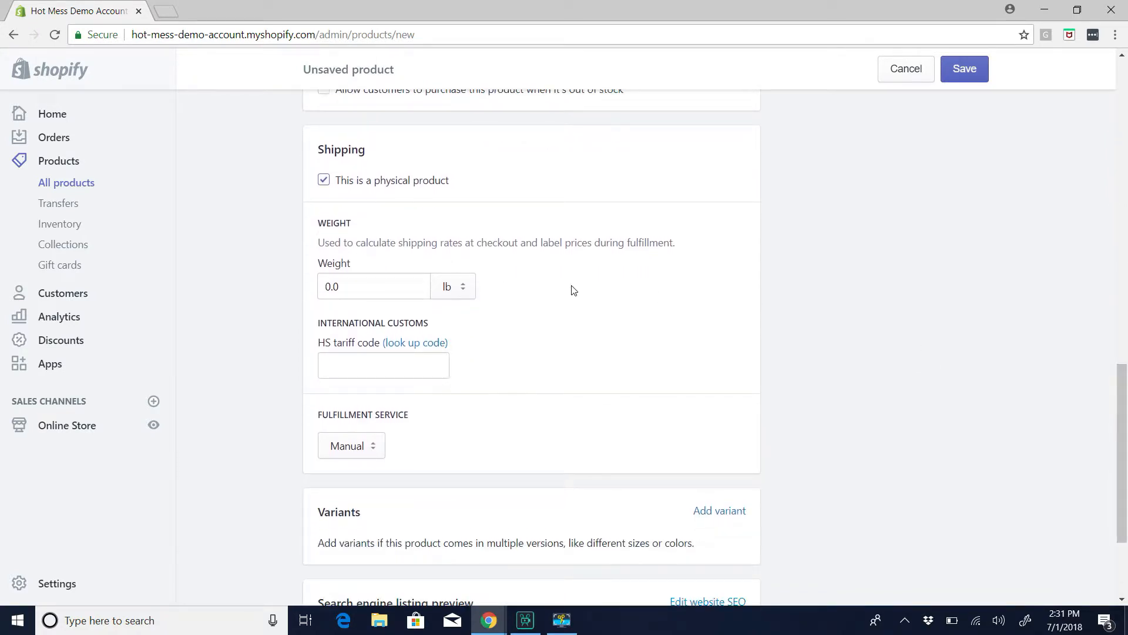
double_click(349, 284)
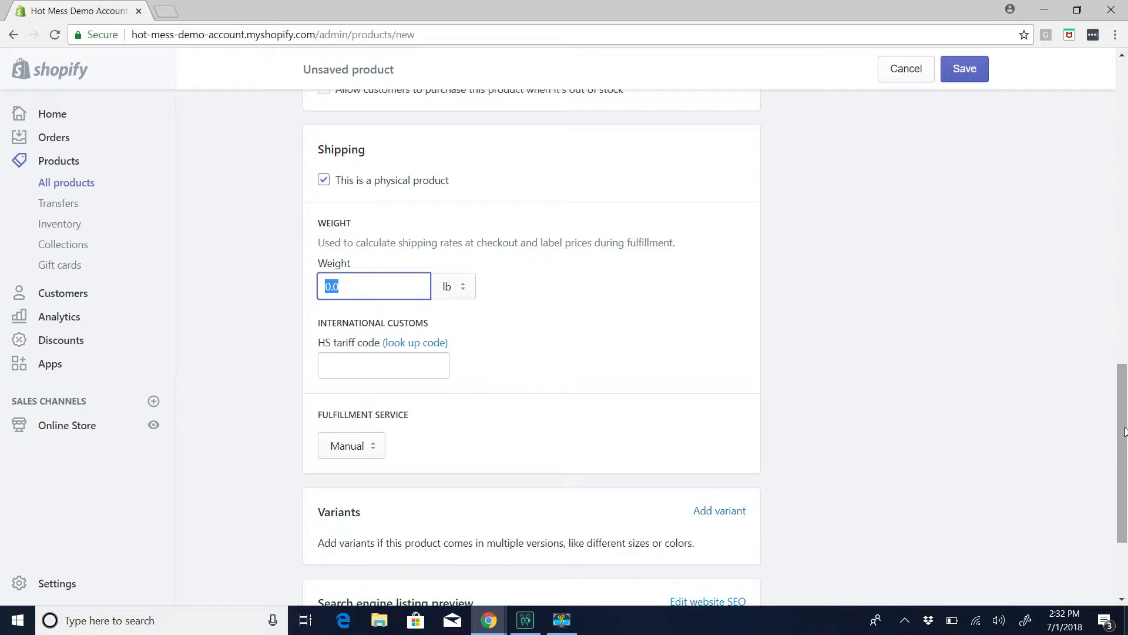
click(643, 319)
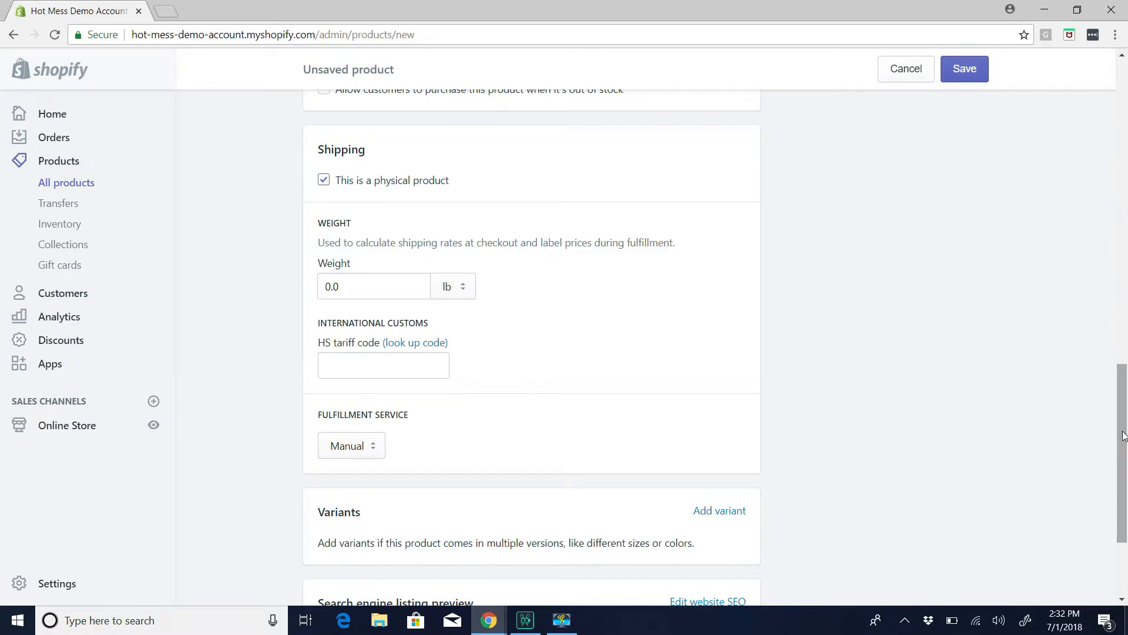
drag(1125, 431, 1125, 434)
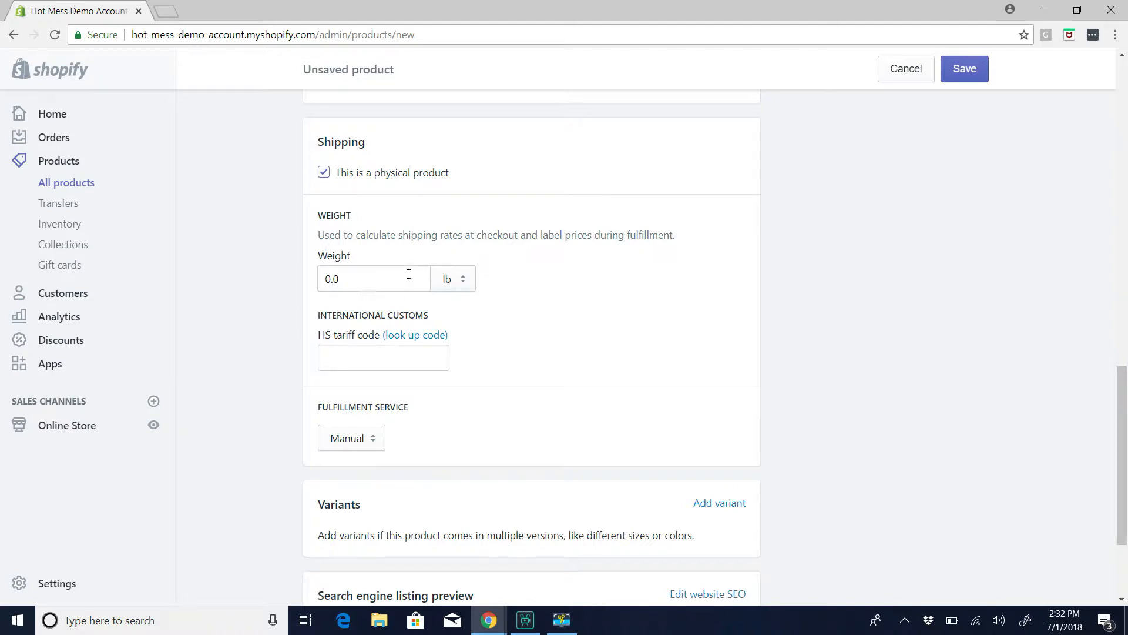
Start adding variants to the product with a Size option
drag(1126, 445, 1109, 515)
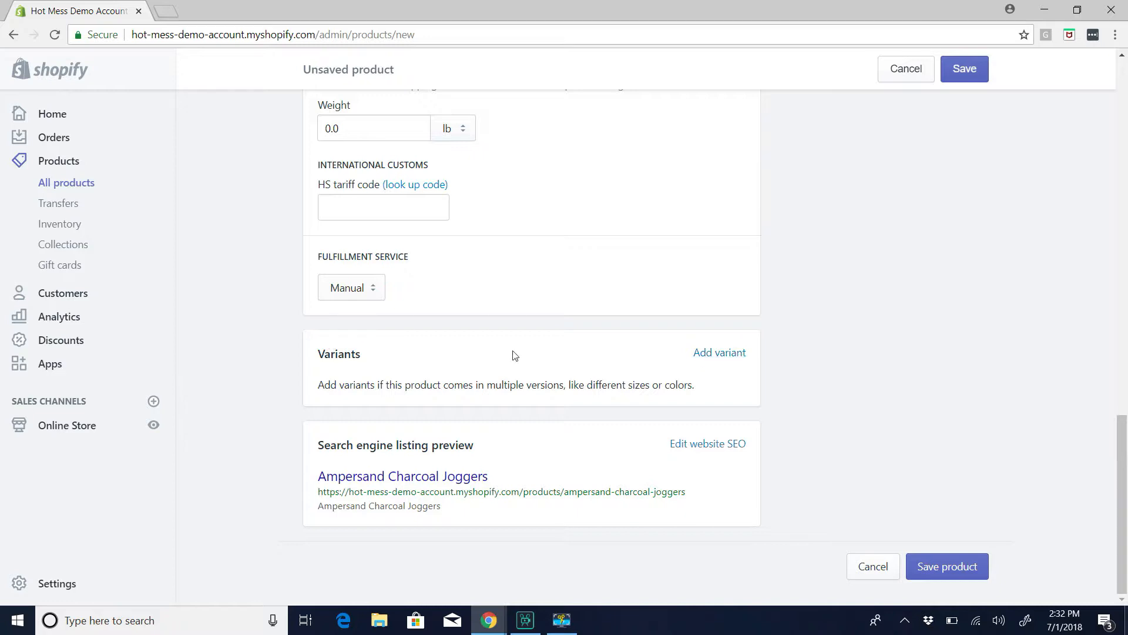
click(710, 355)
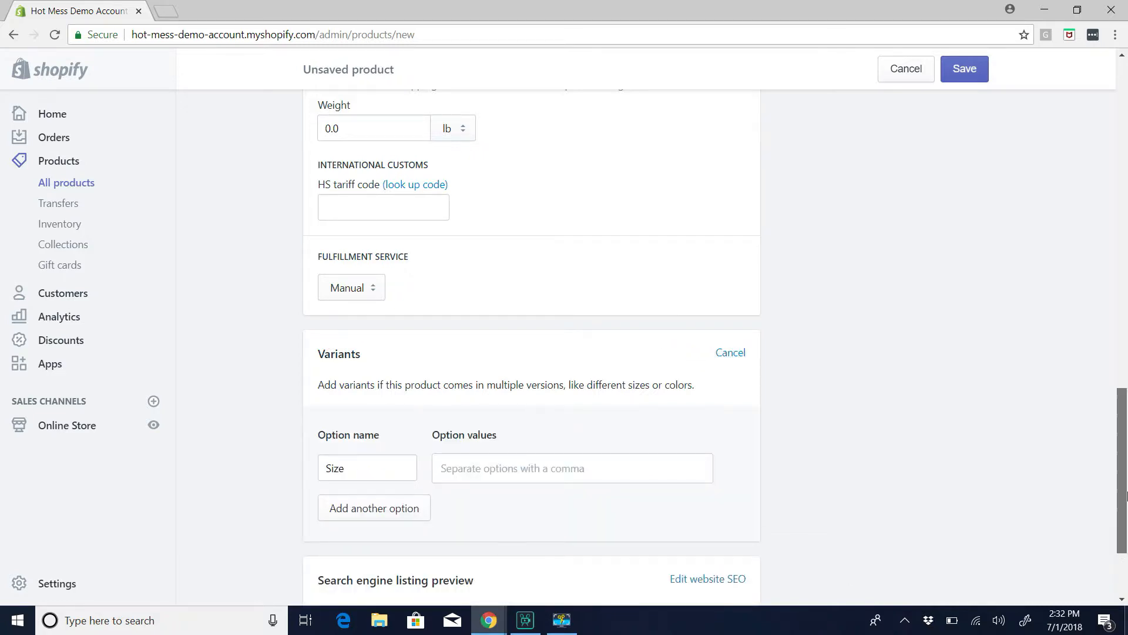
scroll(1123, 470, down, 3)
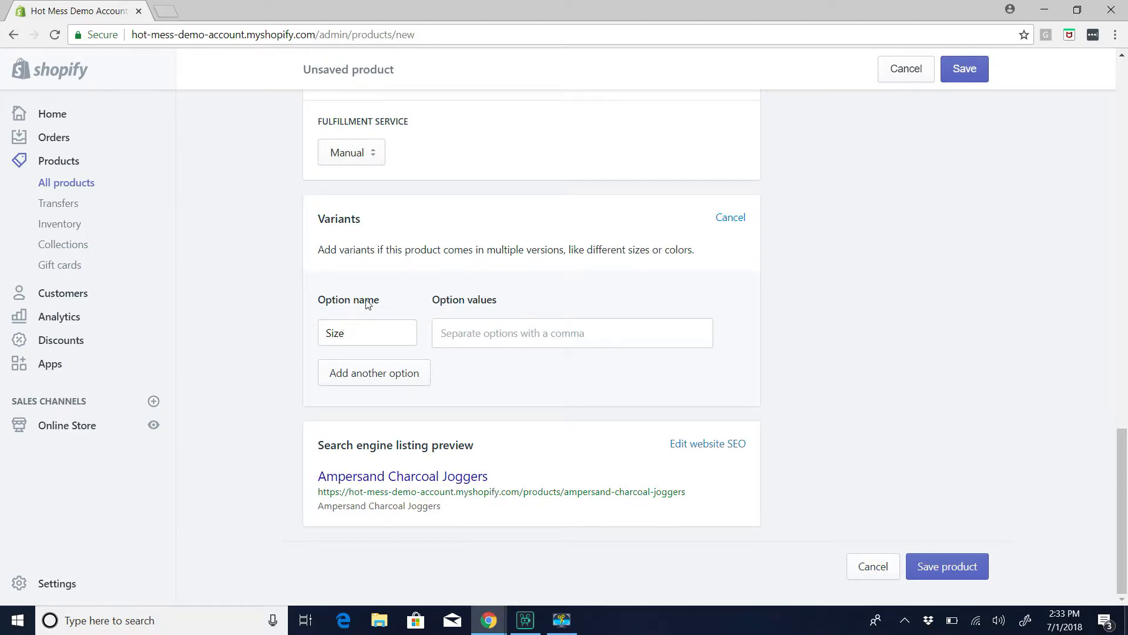
Add Color as a second variant option and a third option named Neckline
click(361, 373)
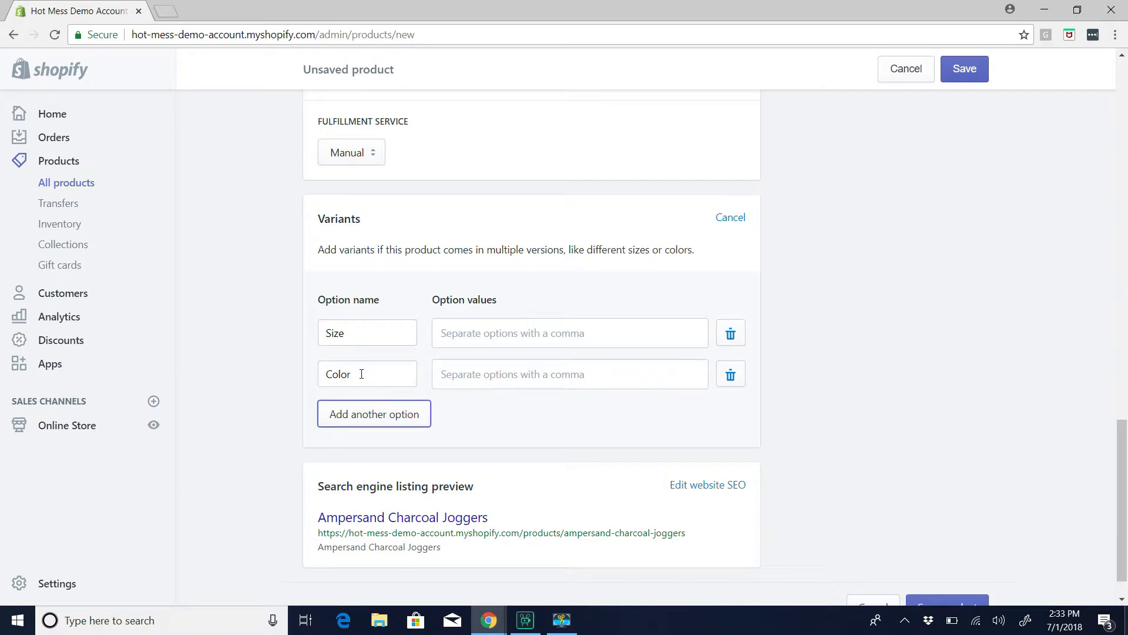
click(372, 414)
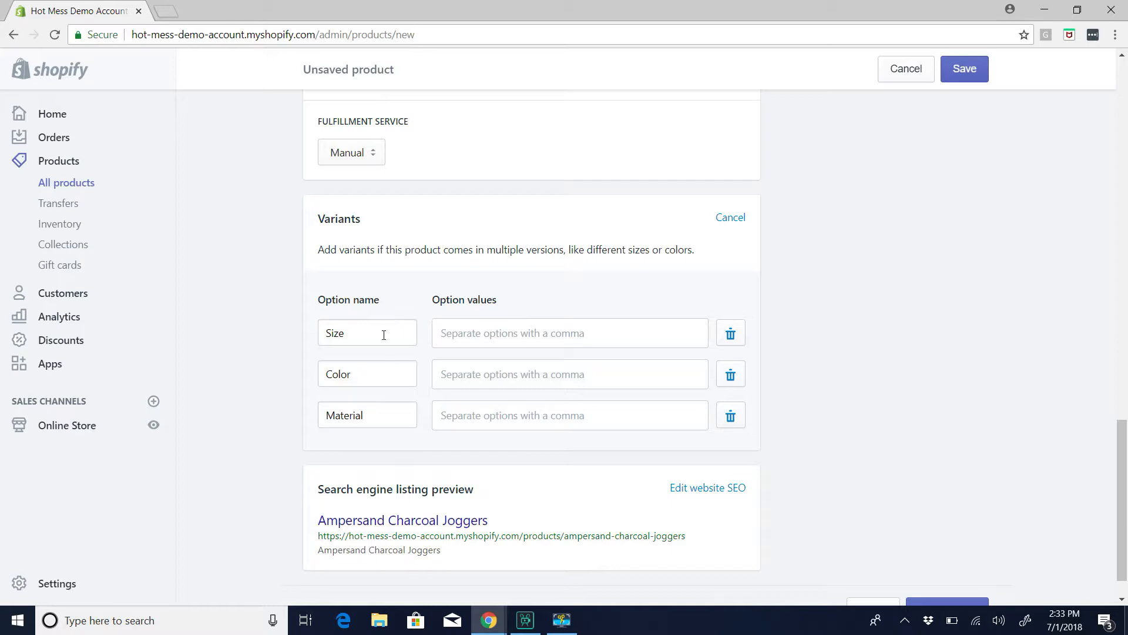
double_click(362, 415)
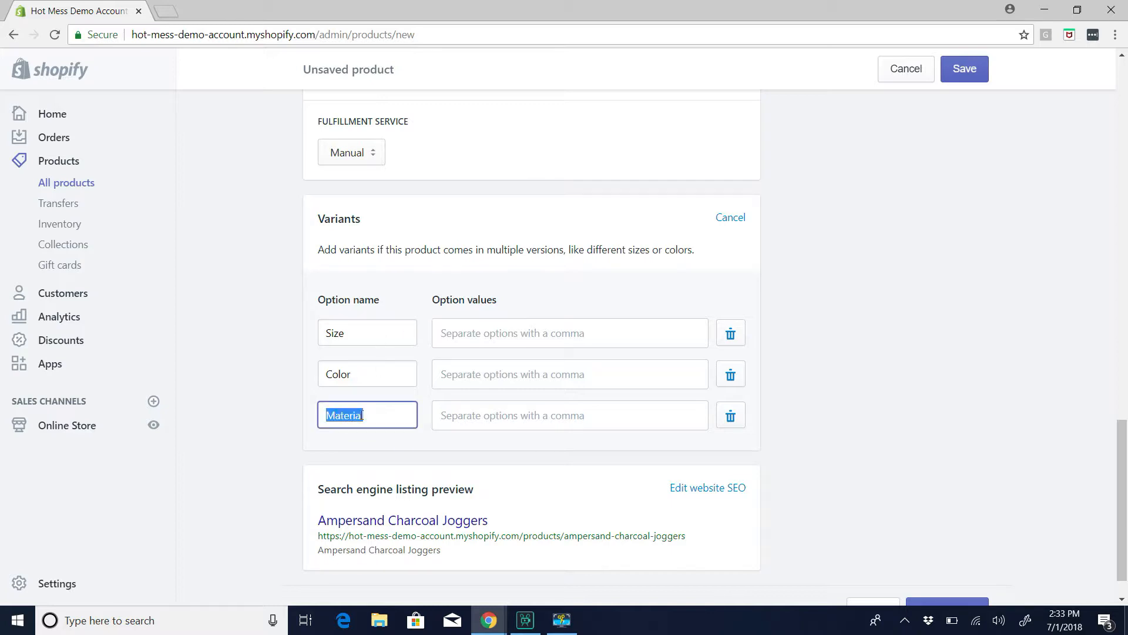
text(Neckline)
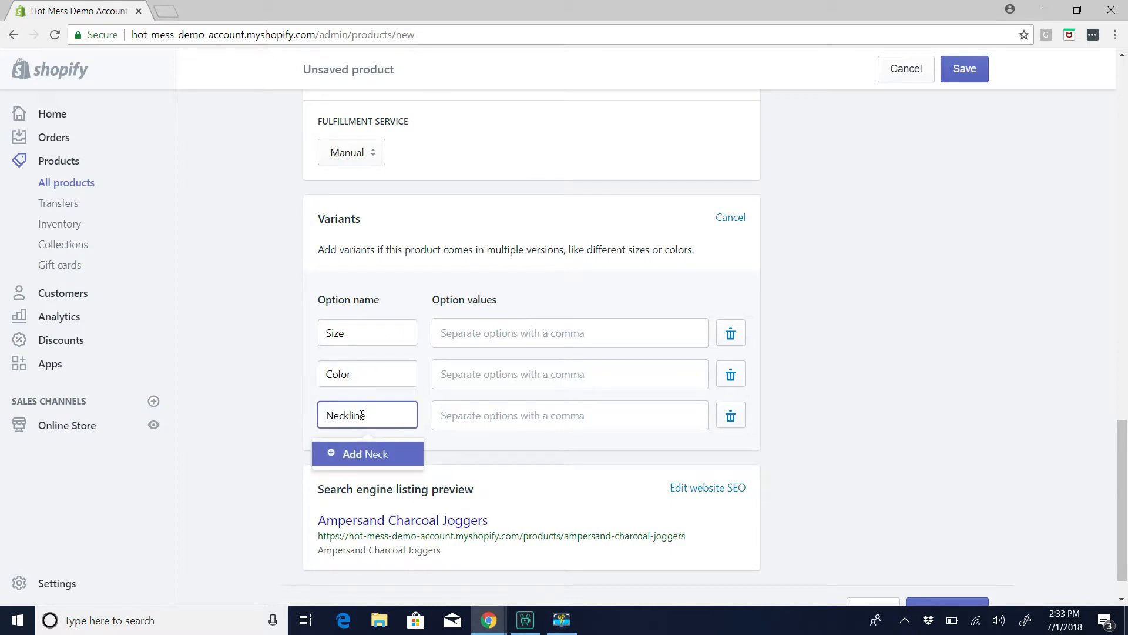
click(888, 445)
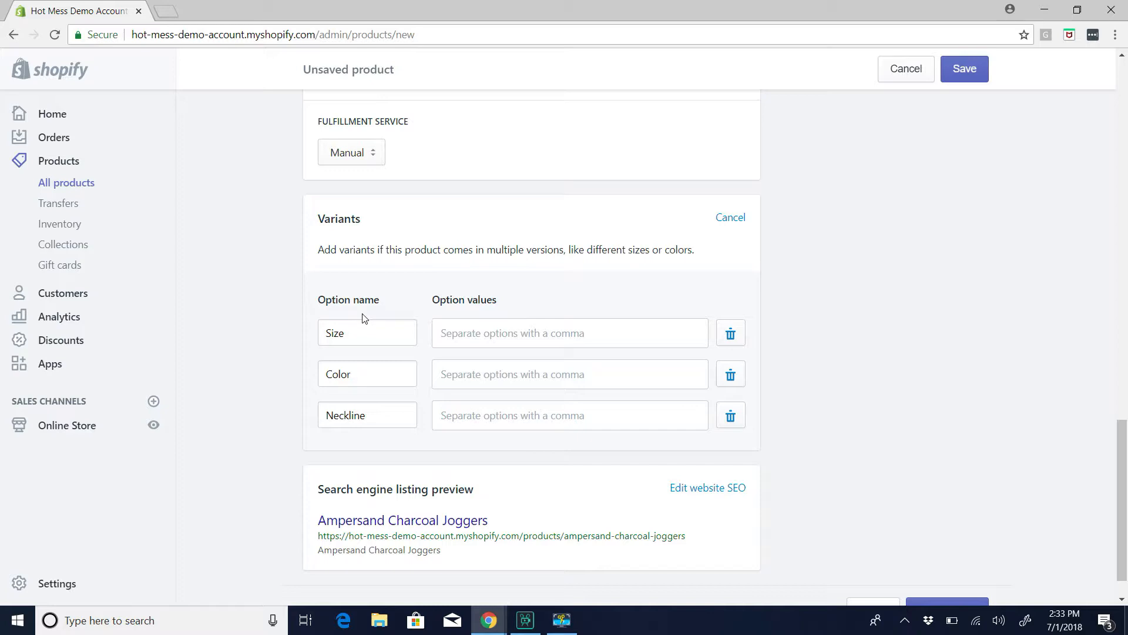
Remove the Neckline and Color options so that only Size is kept
double_click(348, 335)
double_click(354, 376)
double_click(355, 416)
click(730, 416)
click(731, 377)
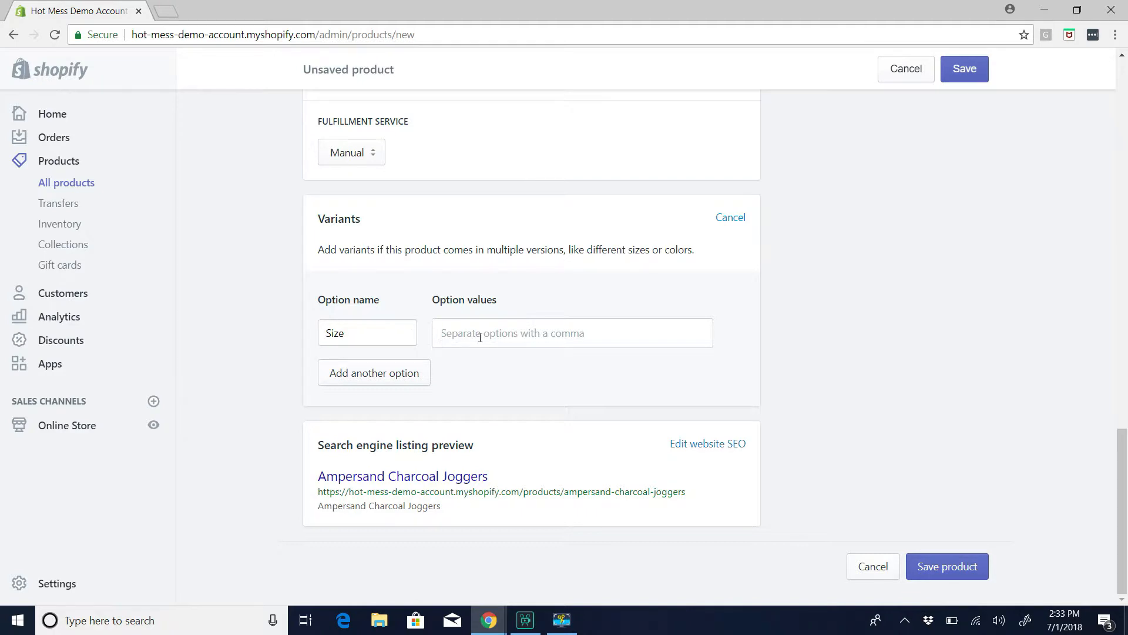
Enter S, M, L, XL, 2X and 3X as the values of the Size option
text(S,M)
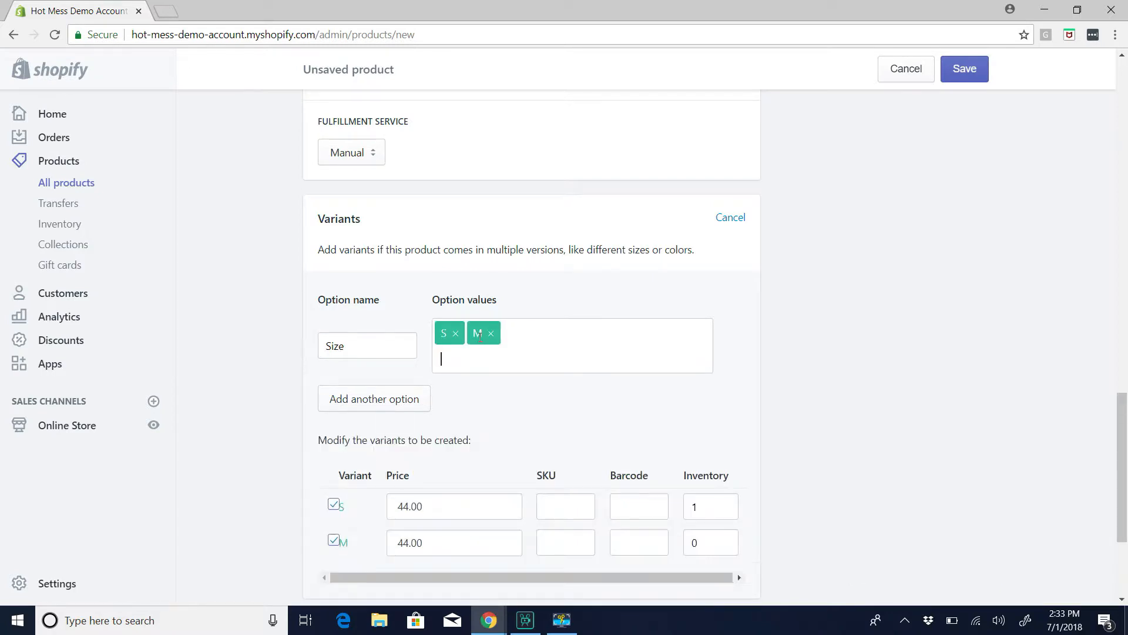
text(,L,)
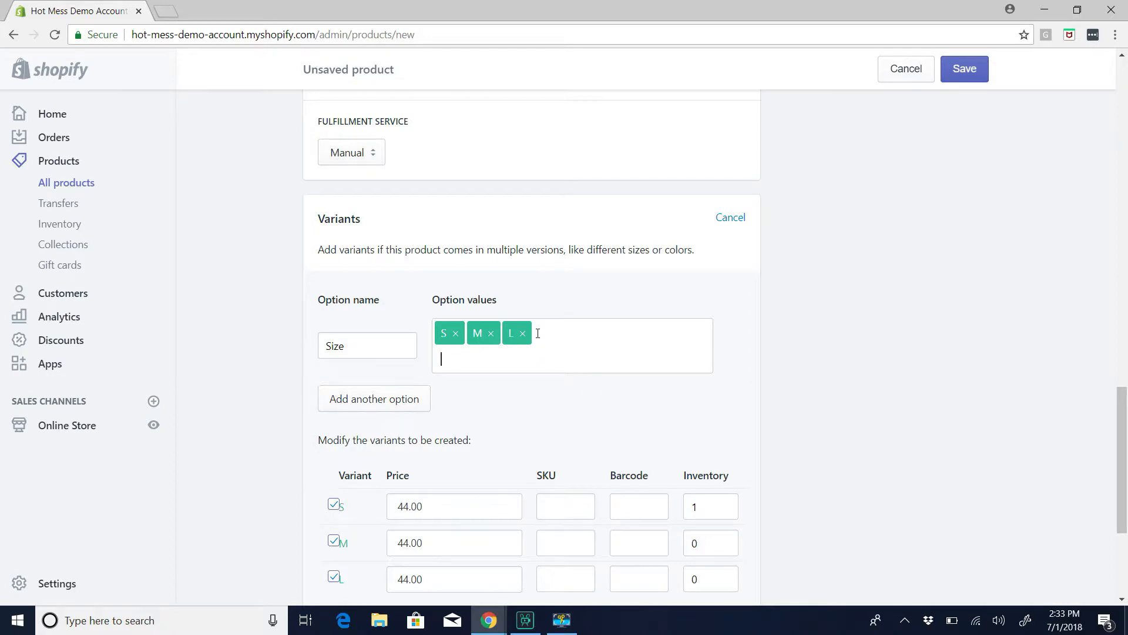
text(XL)
key(Return)
text(2X)
key(Return)
text(3X)
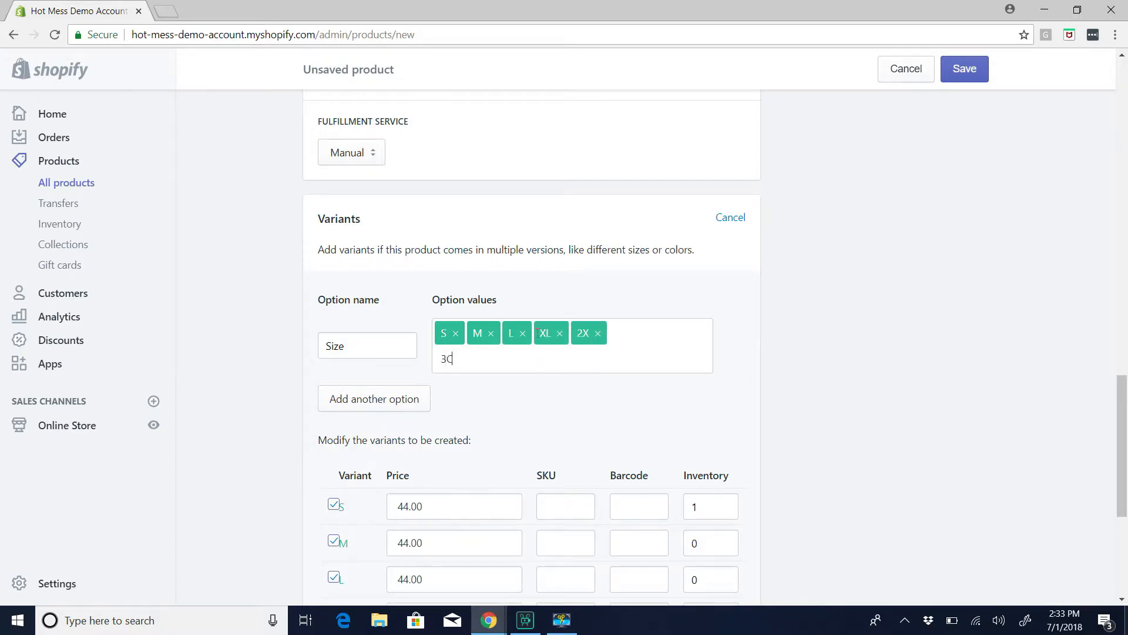
key(Return)
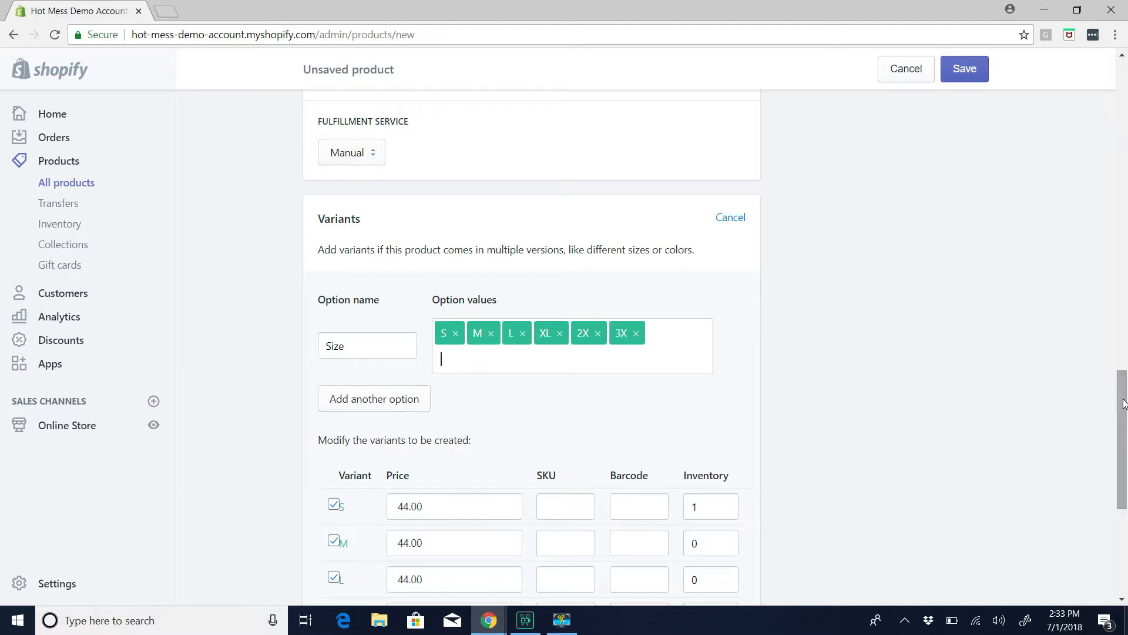
Set the inventory to 2 for each of the six size variants, from S to 3X
scroll(1103, 407, down, 5)
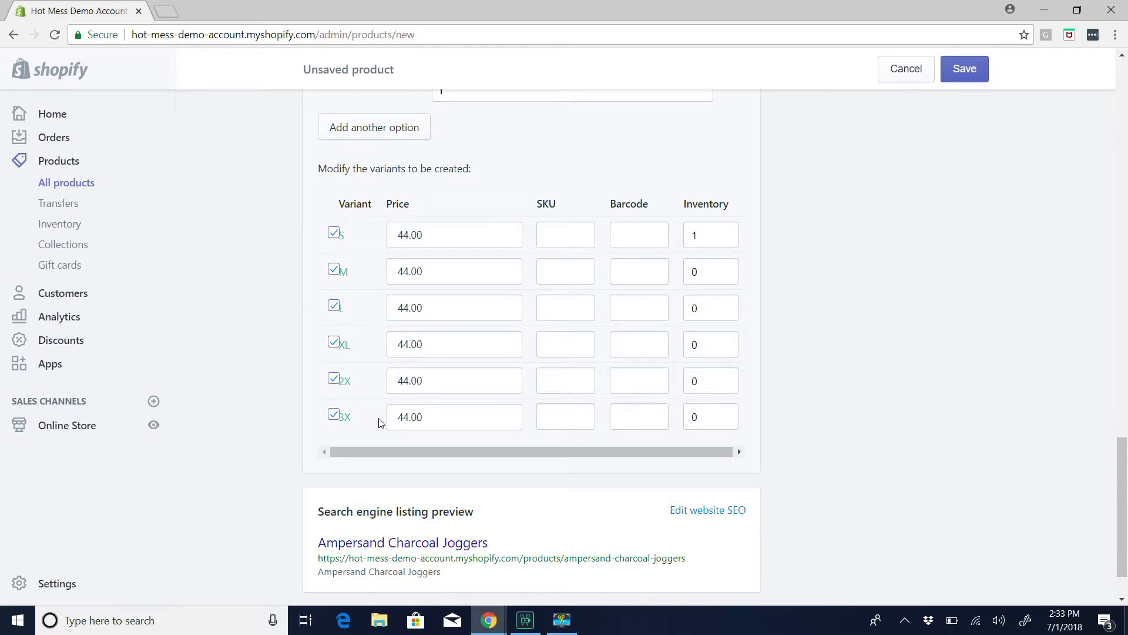
double_click(727, 229)
text(2)
double_click(706, 267)
text(2)
double_click(703, 305)
text(2)
double_click(699, 340)
text(2)
click(701, 379)
double_click(701, 377)
text(2)
double_click(702, 414)
text(2)
click(929, 473)
Try toggling the Online Store availability in the product's sales channels, and dismiss the dialog without applying it
drag(1123, 506, 1125, 122)
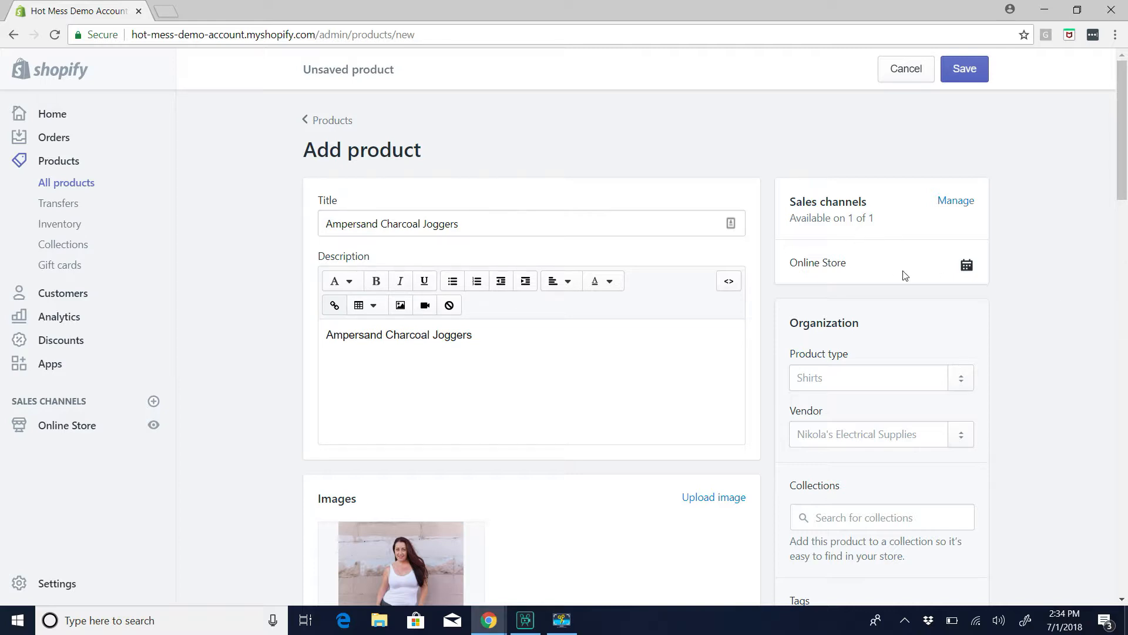
scroll(1127, 159, down, 2)
scroll(1126, 158, up, 2)
click(953, 201)
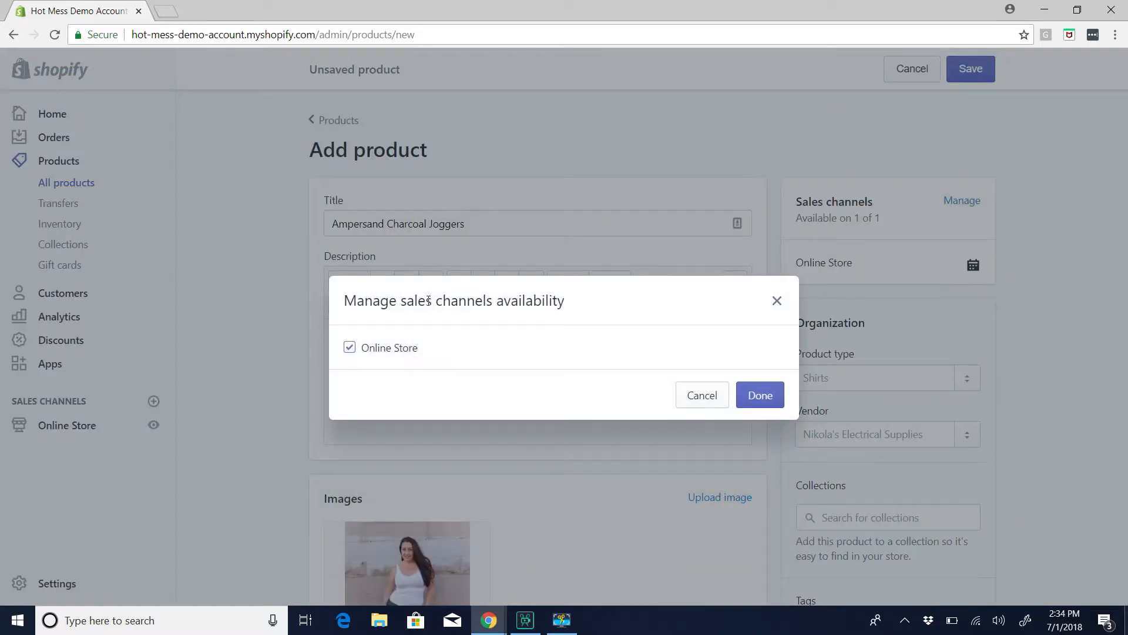
click(350, 348)
click(776, 301)
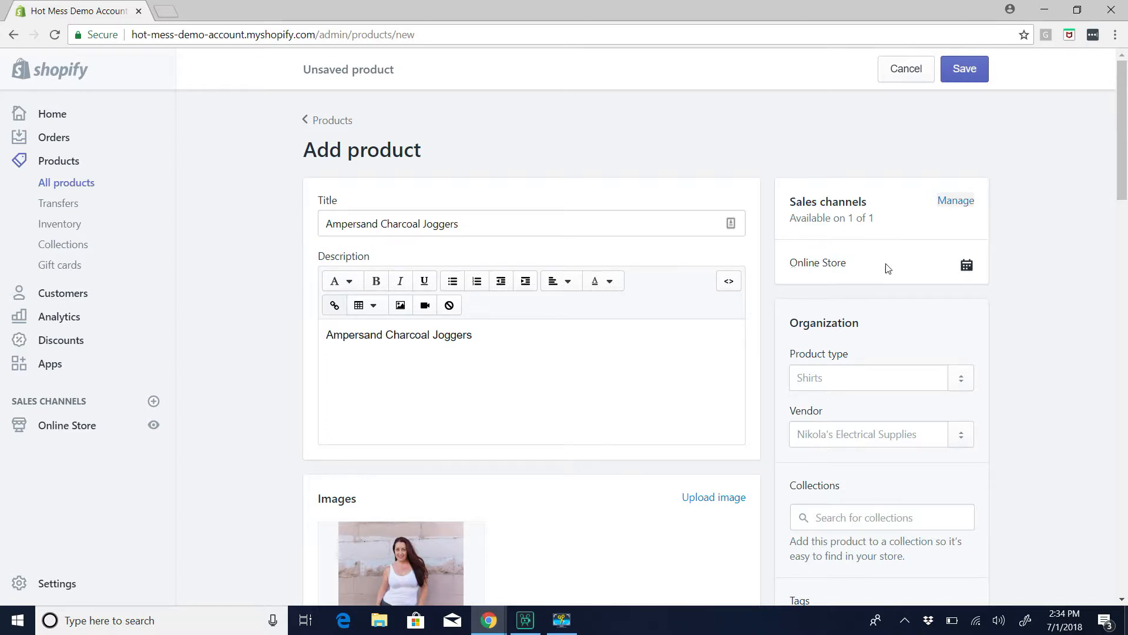
Bring up the date and time for scheduling the Online Store publication, and remove the schedule without setting either
click(967, 264)
click(834, 309)
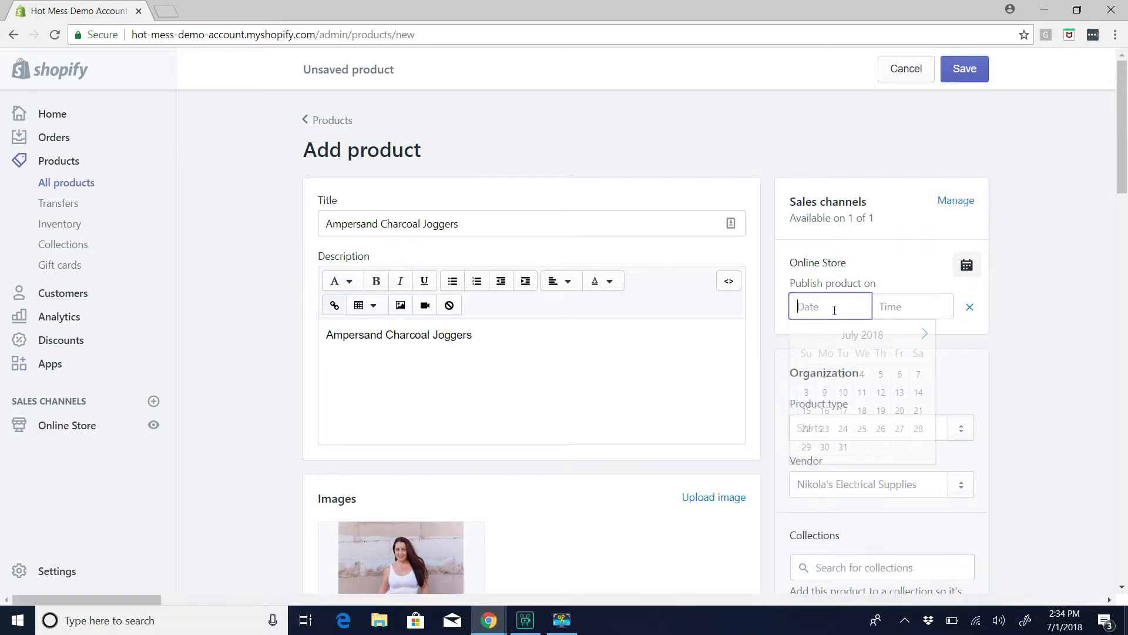
click(909, 305)
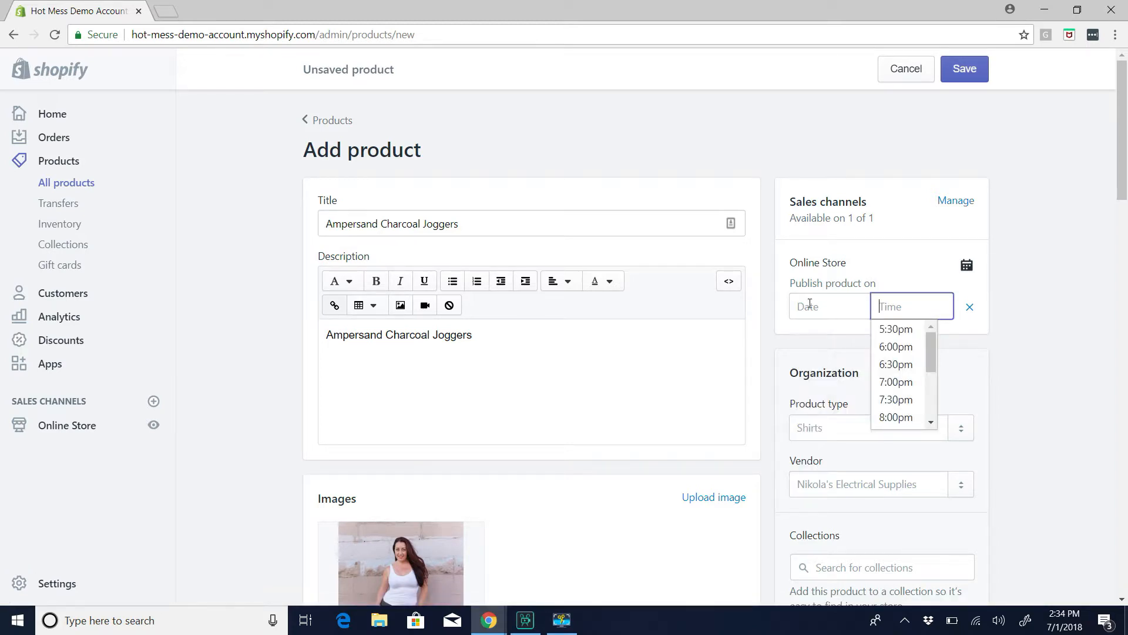
click(970, 310)
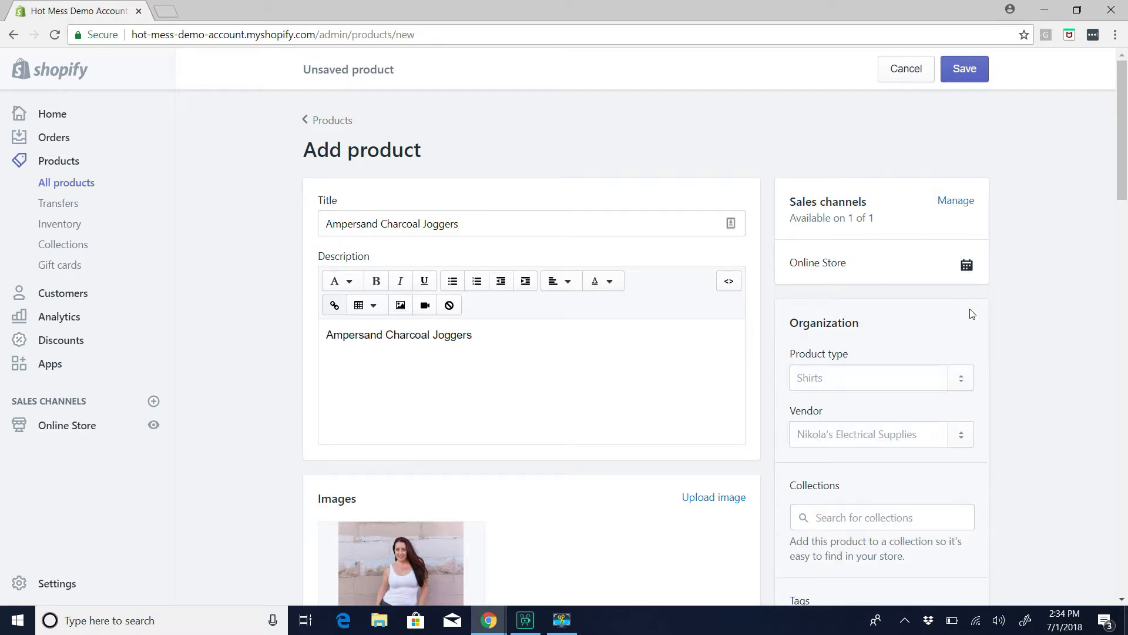
Enter Dresses as the product type
scroll(1099, 248, down, 3)
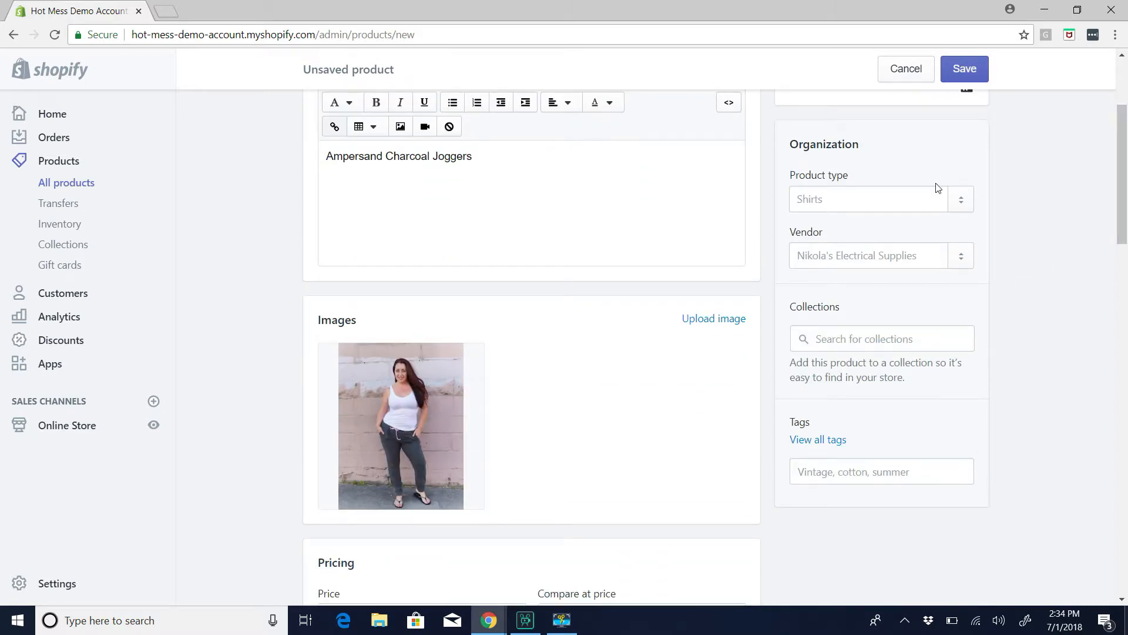
click(962, 201)
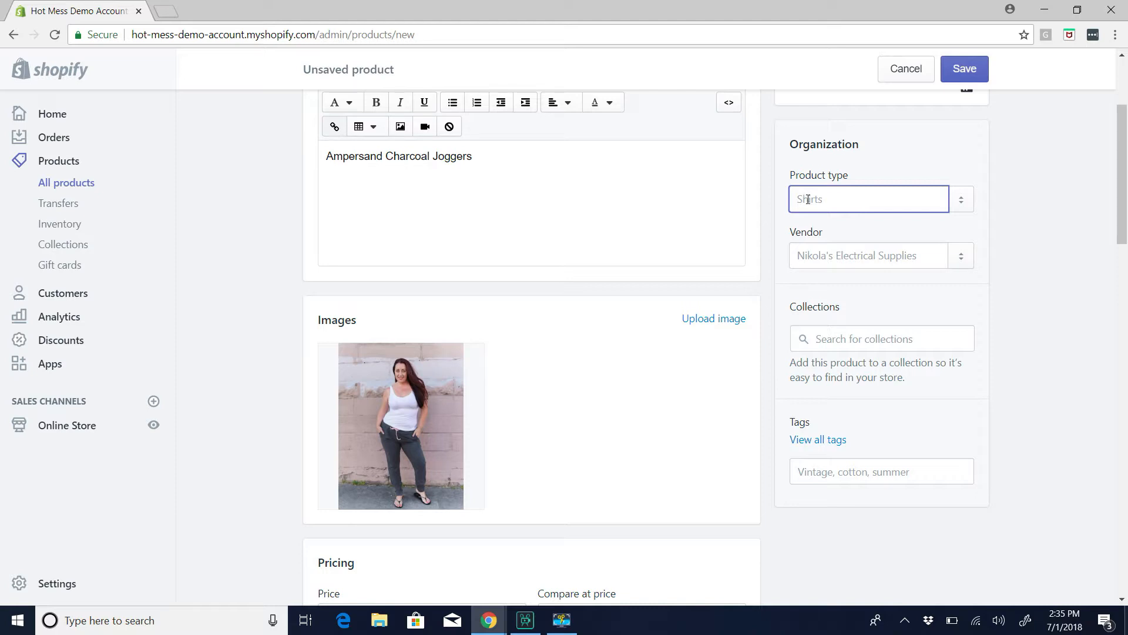
text(dressess)
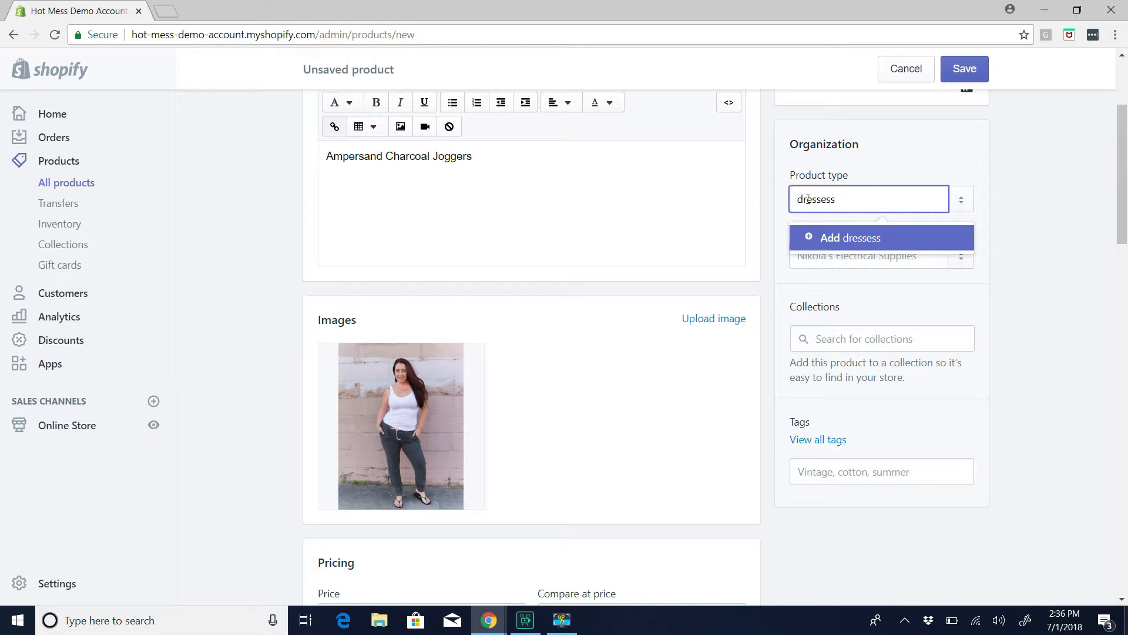
double_click(808, 200)
text(Dresses)
click(1110, 257)
Set the product type to Sweatpants, adding it as a new type
double_click(842, 205)
text(S)
key(BackSpace)
text(Sweatpants)
click(860, 238)
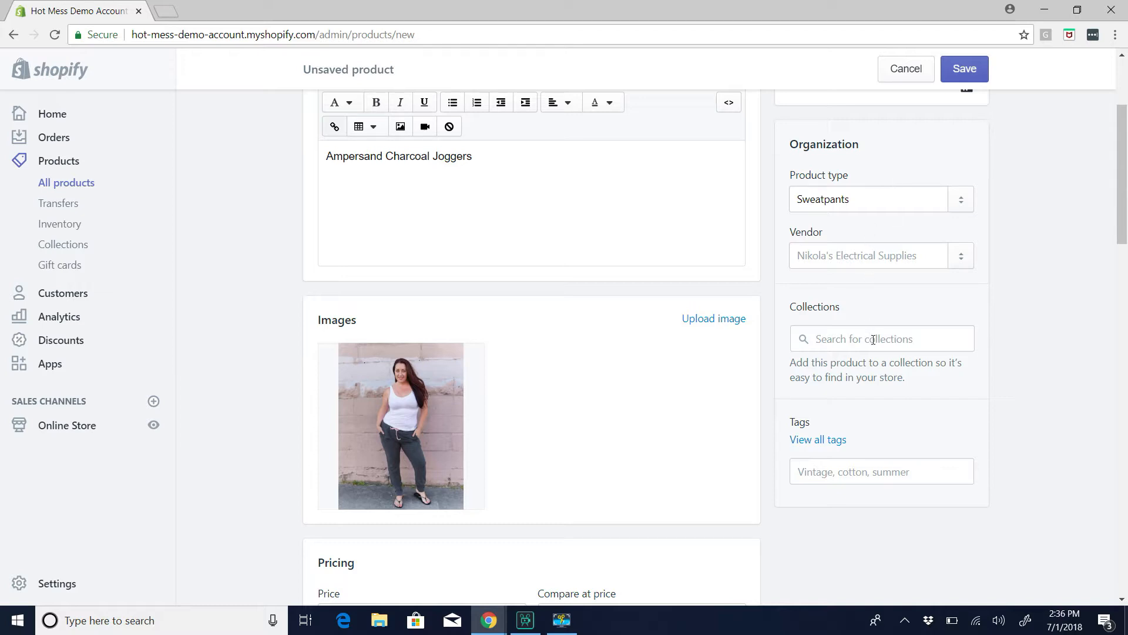
Add the product to the Bottoms collection
click(874, 346)
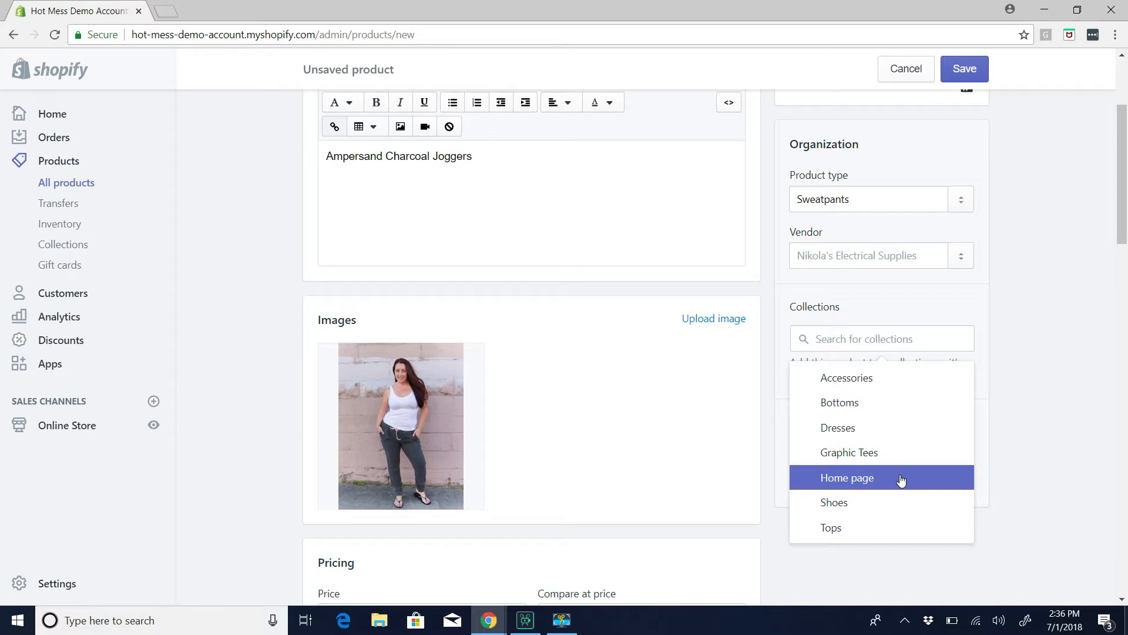
click(1089, 439)
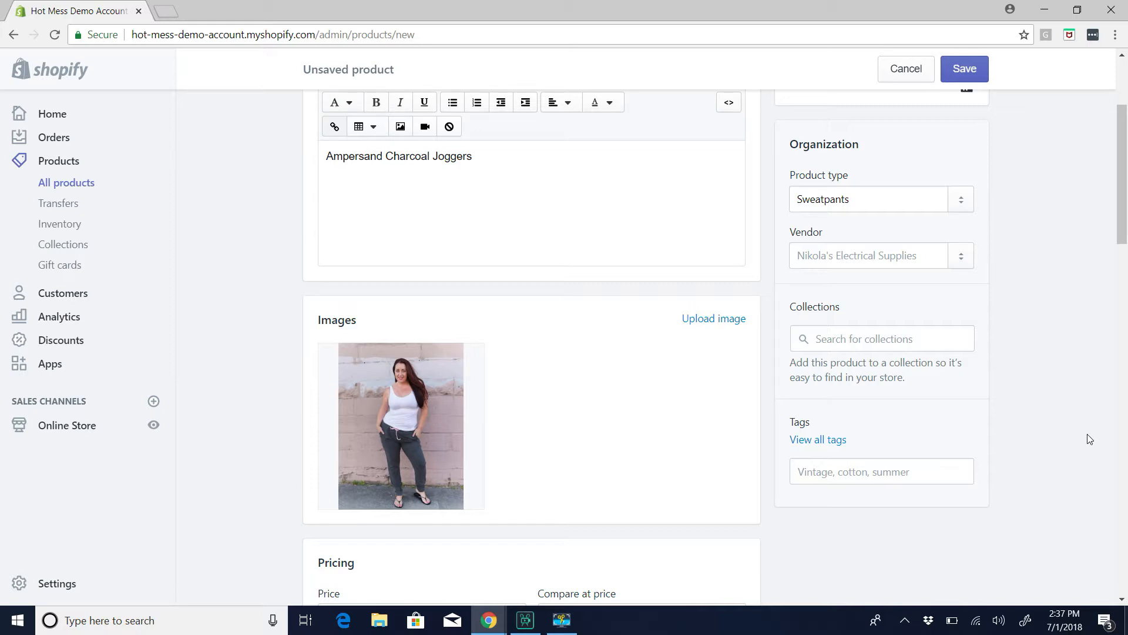
click(906, 340)
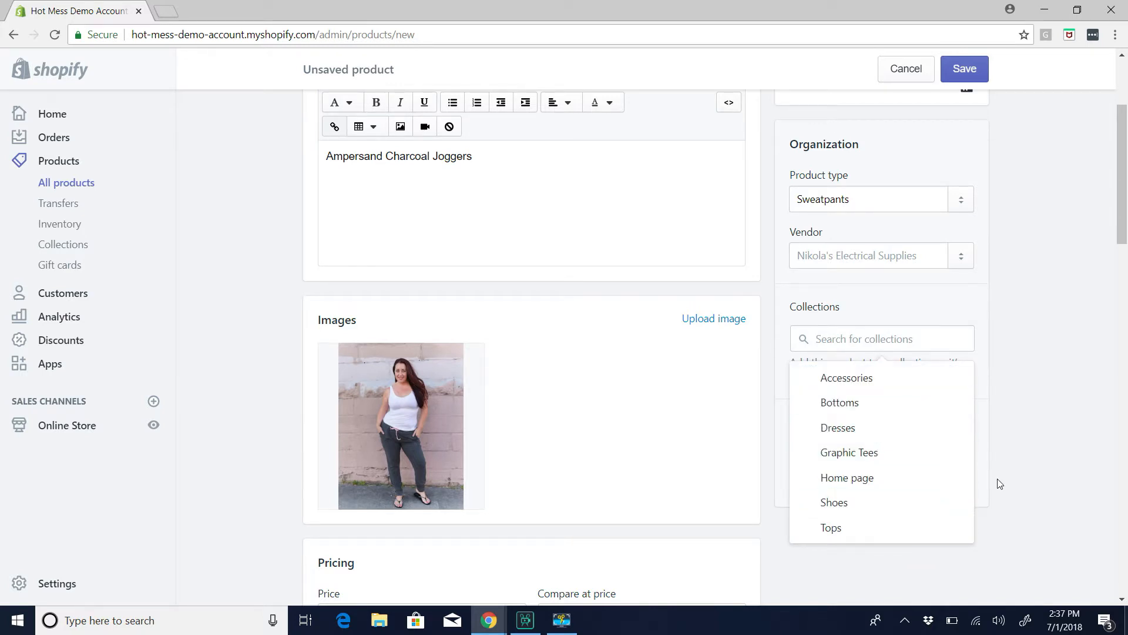
click(832, 403)
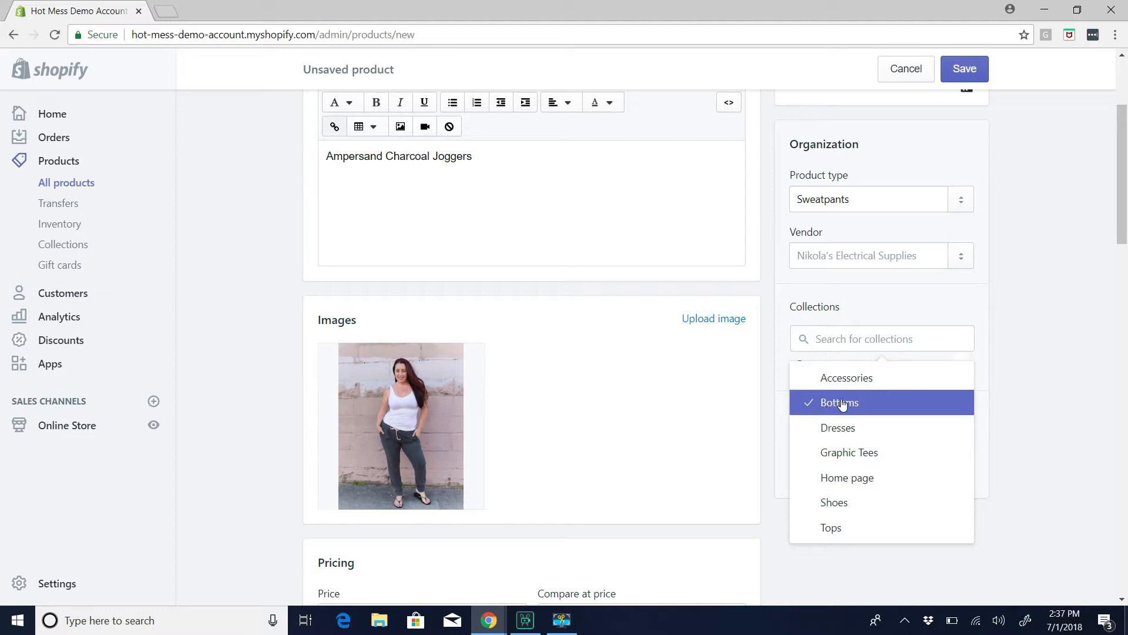
click(1026, 399)
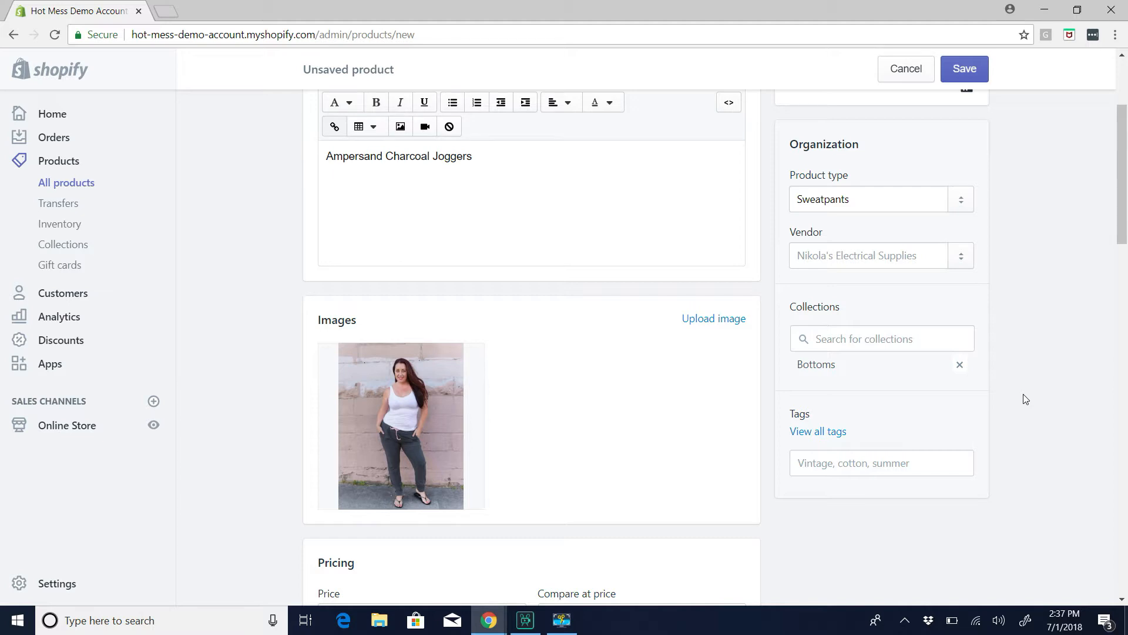
Try entering the tags "dresses", "Dresses" and "dress", and clear the tags field without adding any
click(941, 467)
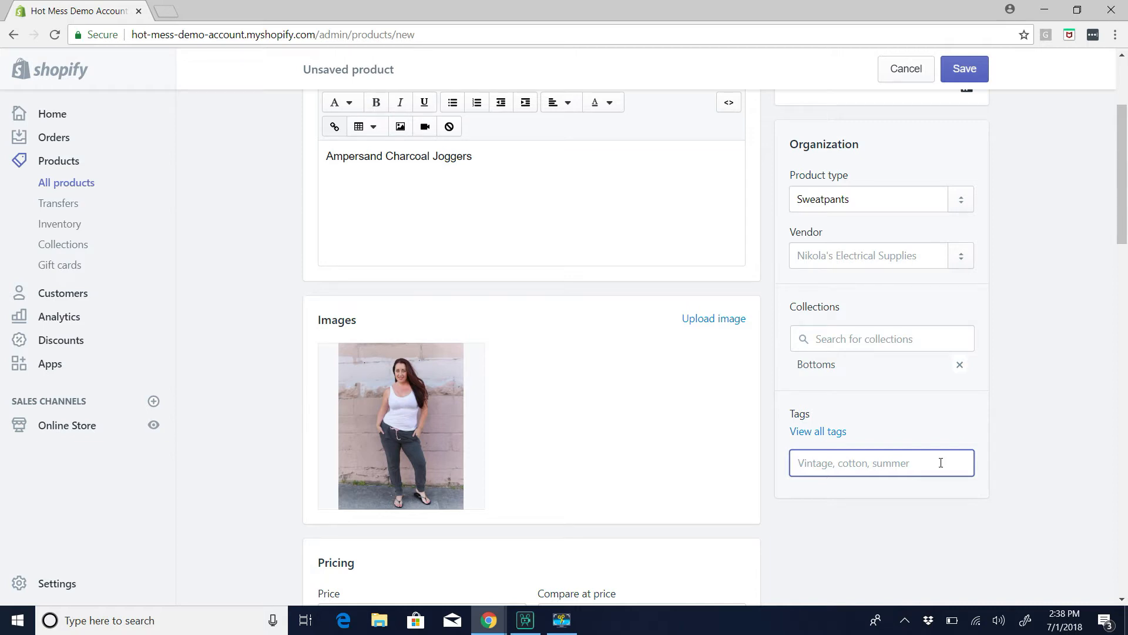
text(dresses)
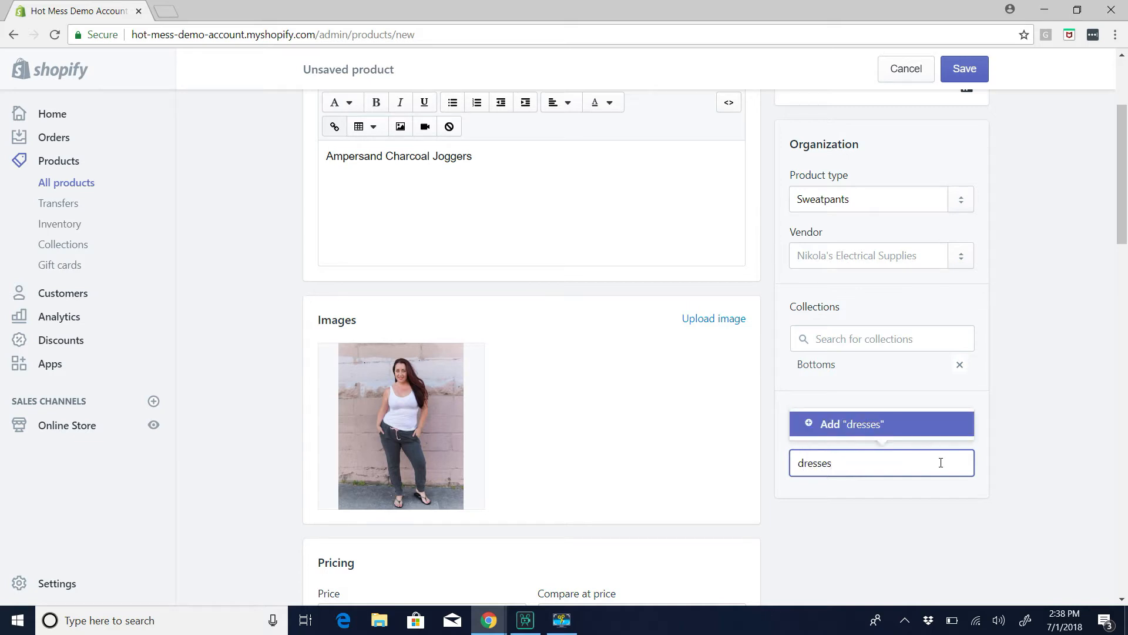
key(BackSpace)
key(BackSpace)
key(BackSpace)
key(BackSpace)
key(BackSpace)
key(BackSpace)
key(BackSpace)
text(Dresses)
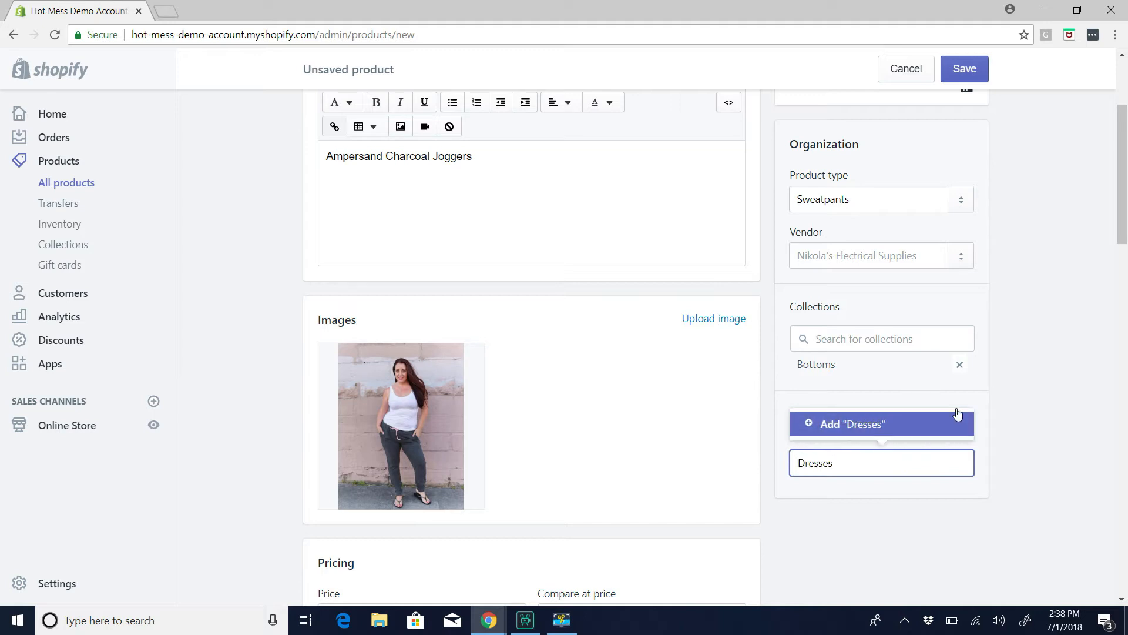
key(BackSpace)
key(BackSpace)
key(BackSpace)
key(BackSpace)
key(BackSpace)
key(BackSpace)
text(dress)
key(BackSpace)
key(BackSpace)
key(BackSpace)
key(BackSpace)
click(1087, 440)
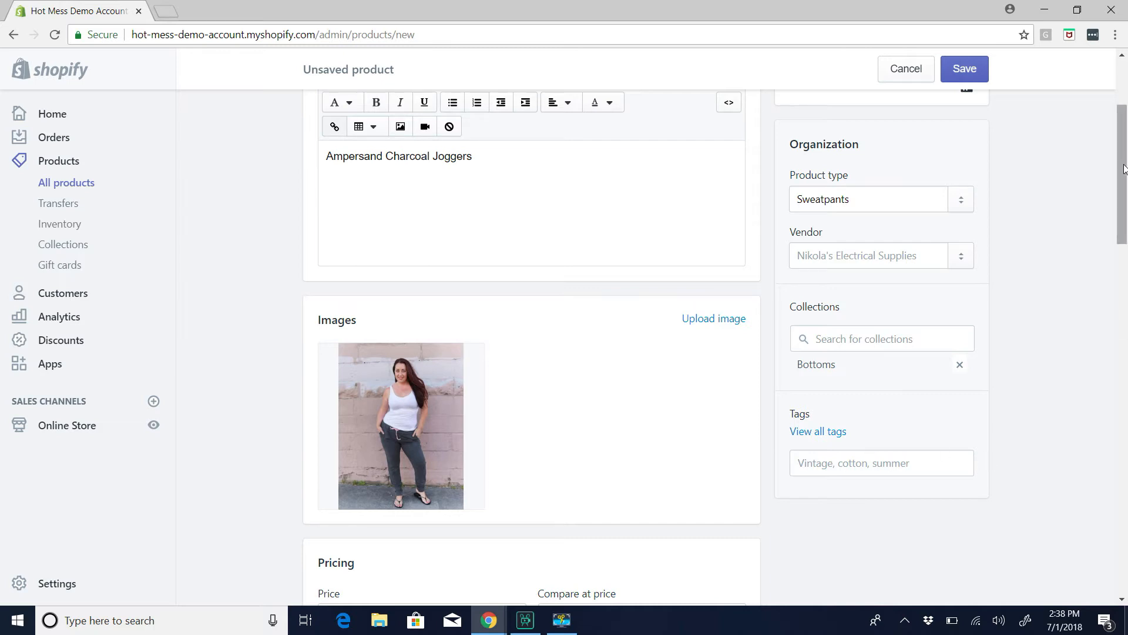
Save the new product and check its saved details
mouse_move(1123, 169)
mouse_down()
mouse_move(1125, 400)
mouse_move(1125, 183)
mouse_up()
click(971, 71)
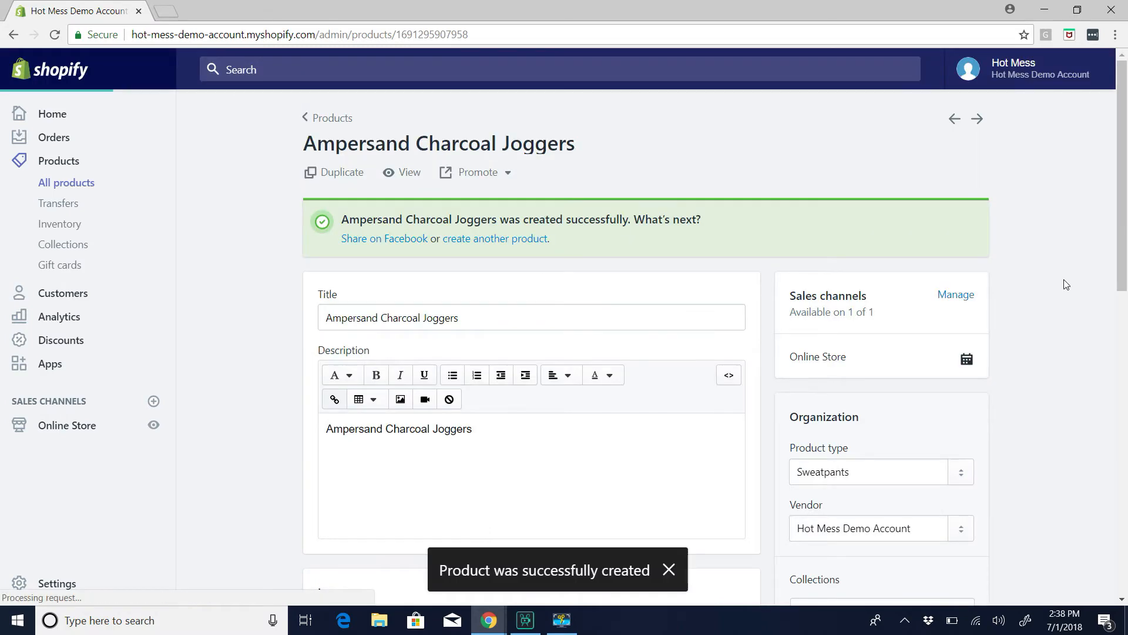
drag(1125, 112, 1126, 281)
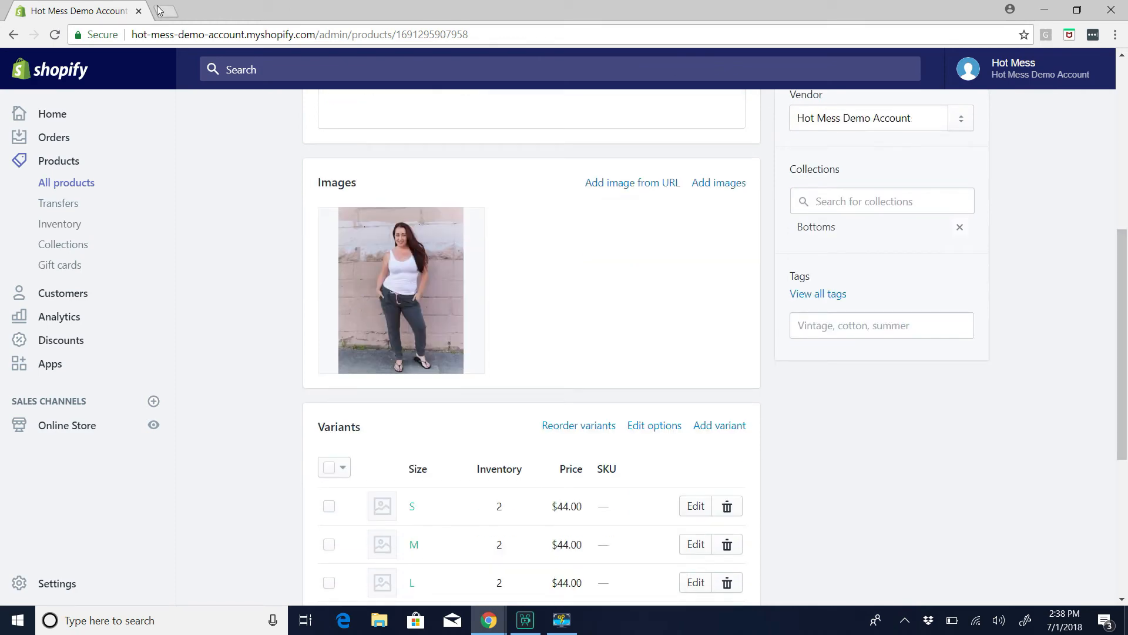
Open thonginit.com in a new browser tab and examine the product photos in the homepage's SHOP section
click(162, 10)
text(imag)
key(BackSpace)
key(BackSpace)
key(BackSpace)
key(BackSpace)
key(BackSpace)
text(thonginit.com)
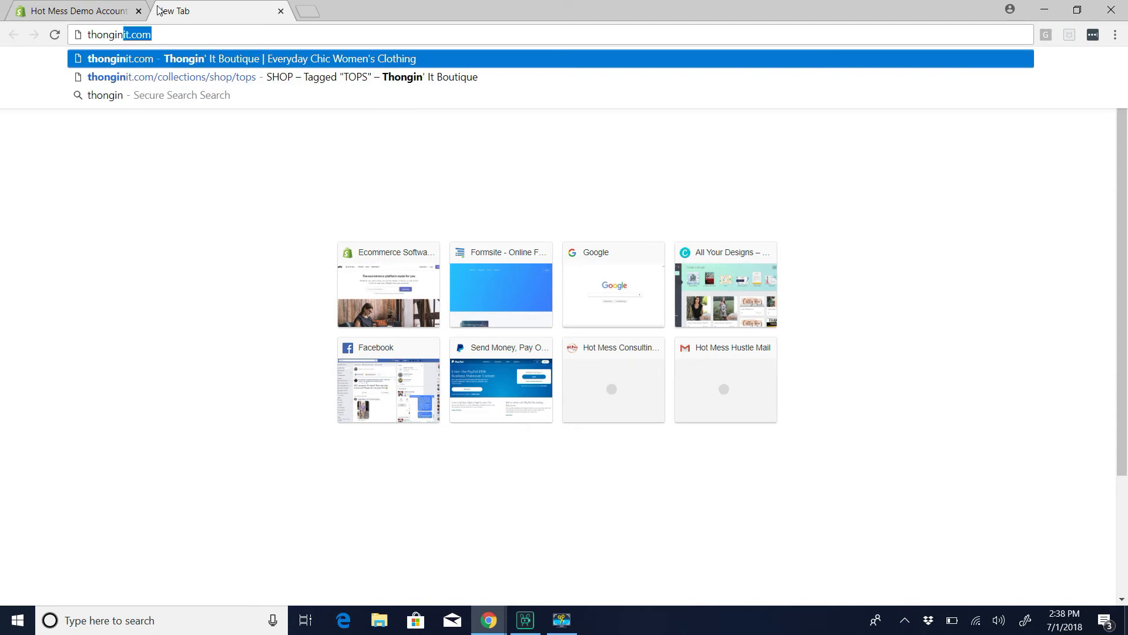
key(Return)
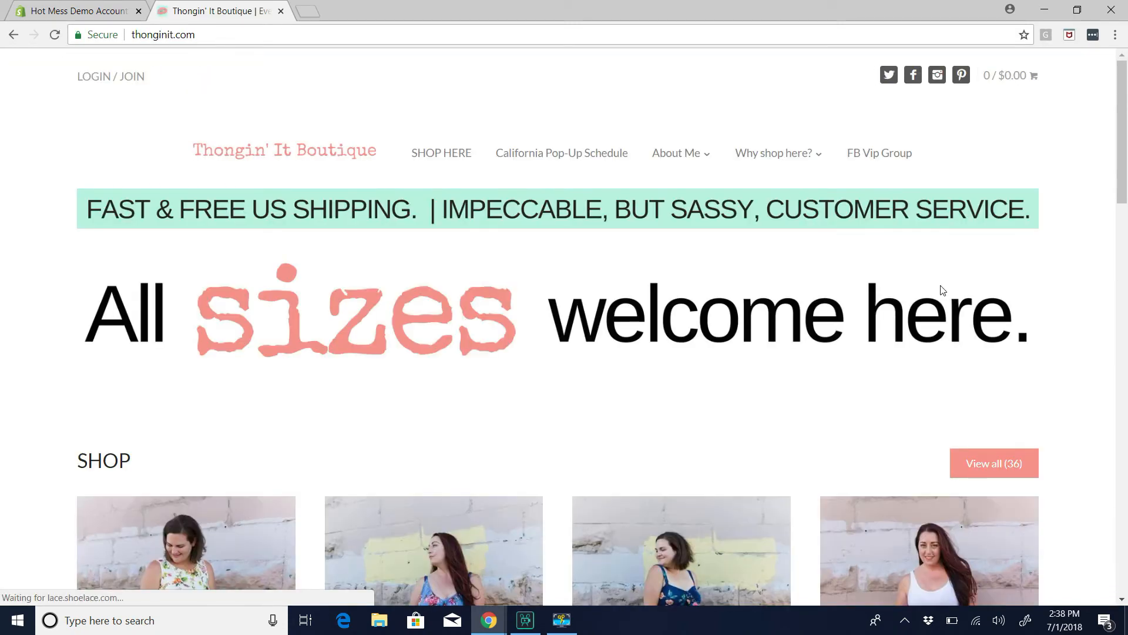
scroll(486, 154, down, 6)
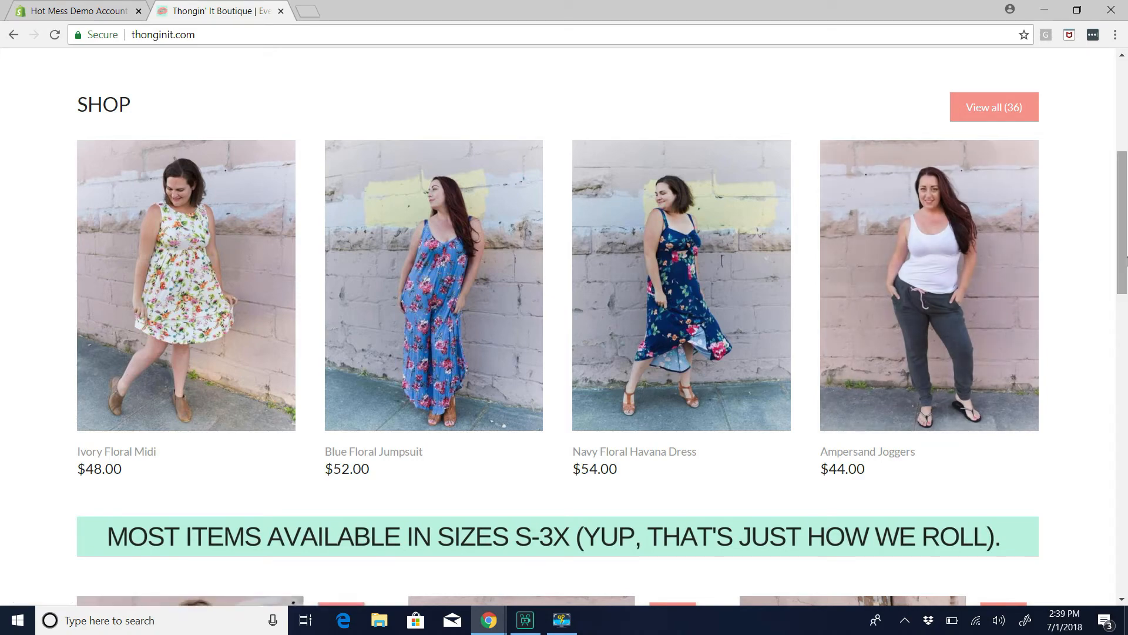
mouse_move(1123, 261)
mouse_down()
mouse_move(1124, 288)
mouse_move(1124, 277)
mouse_up()
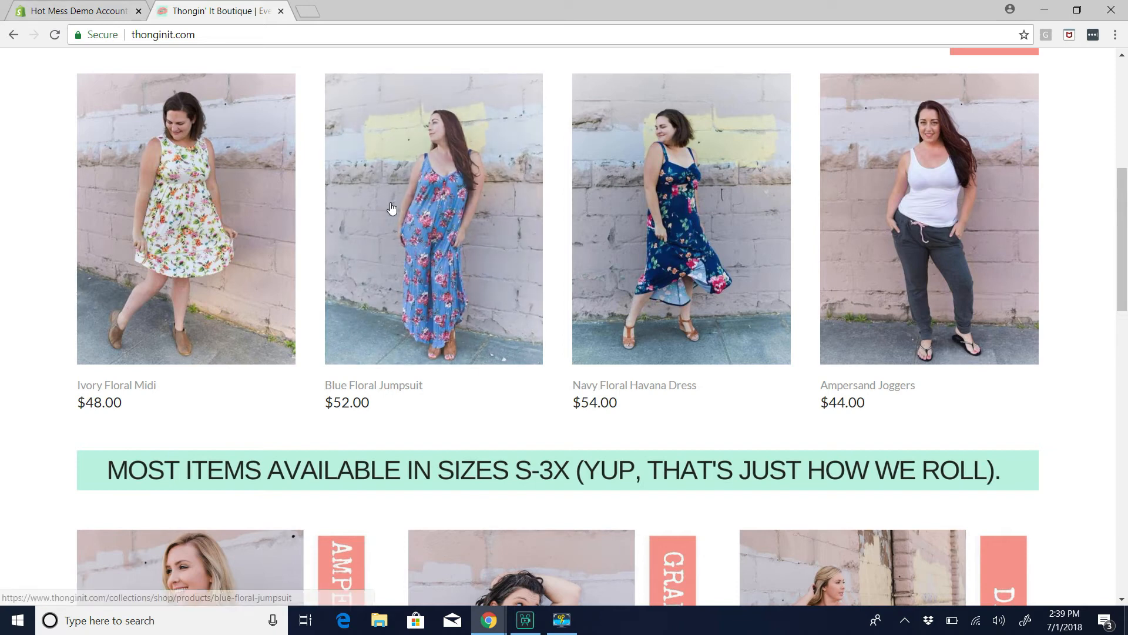
Return to the Ampersand Charcoal Joggers product and open its image for cropping in the photo editor
key(ctrl+shift+Tab)
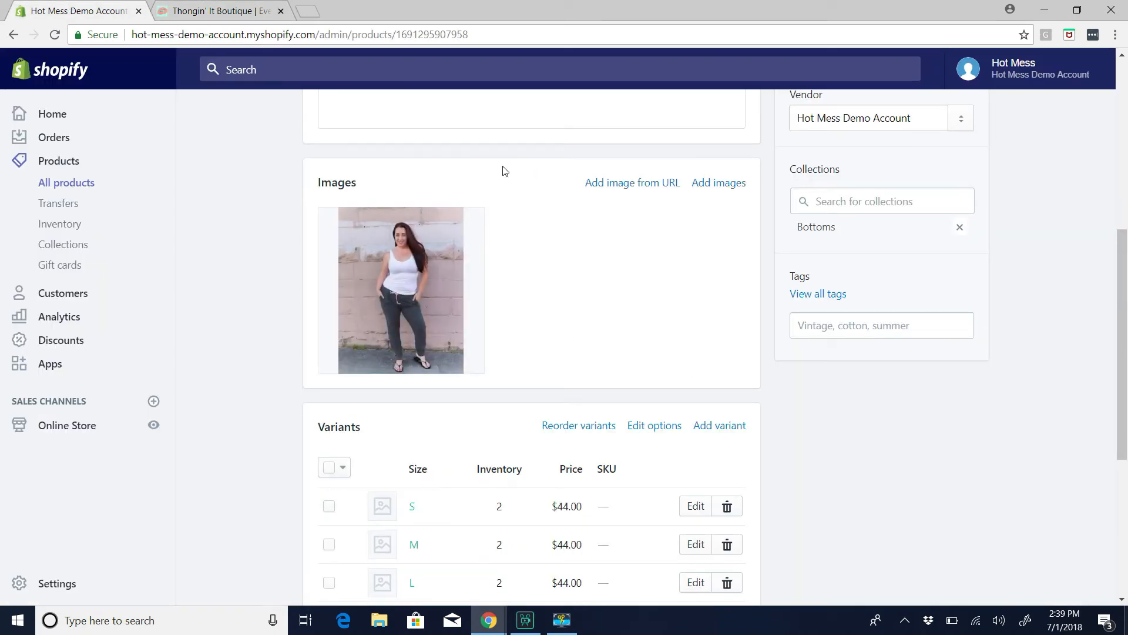
mouse_move(424, 295)
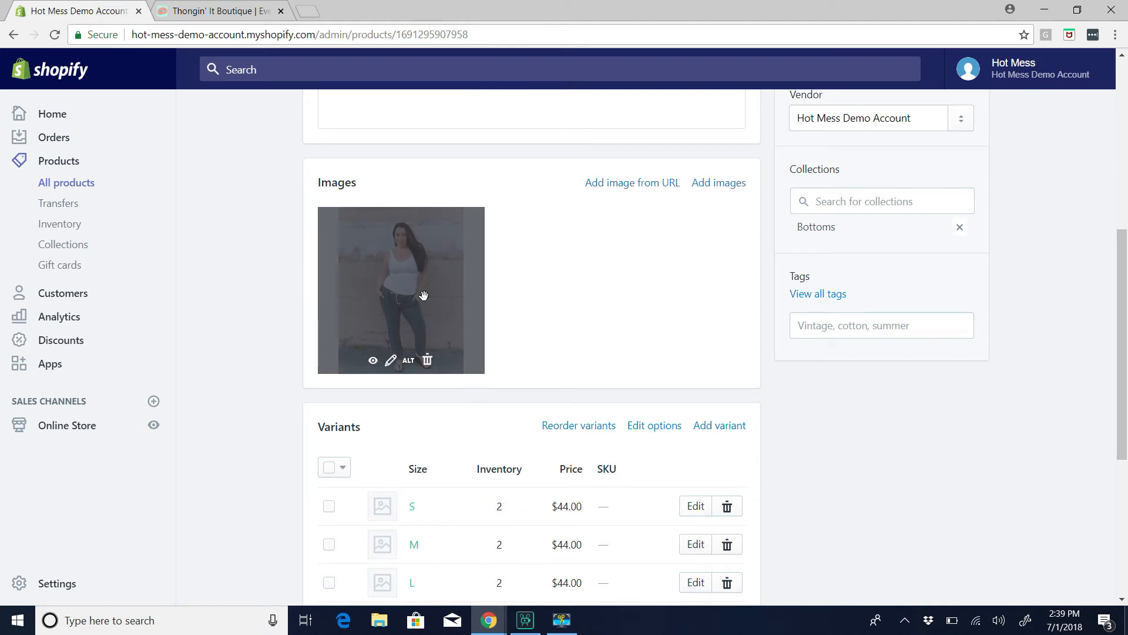
click(390, 361)
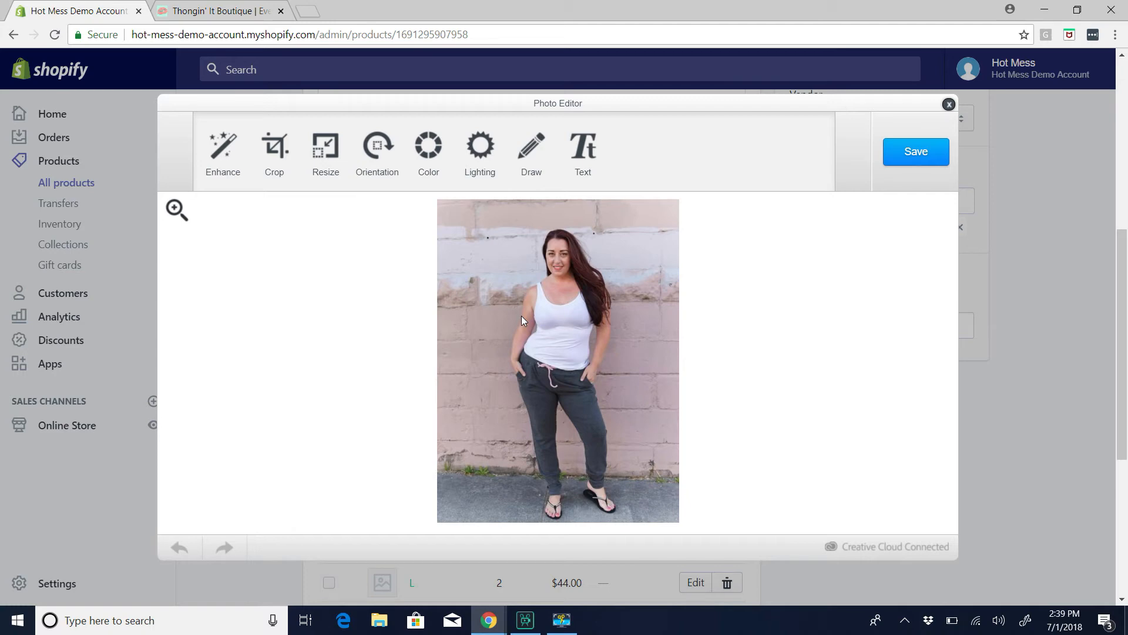
click(274, 156)
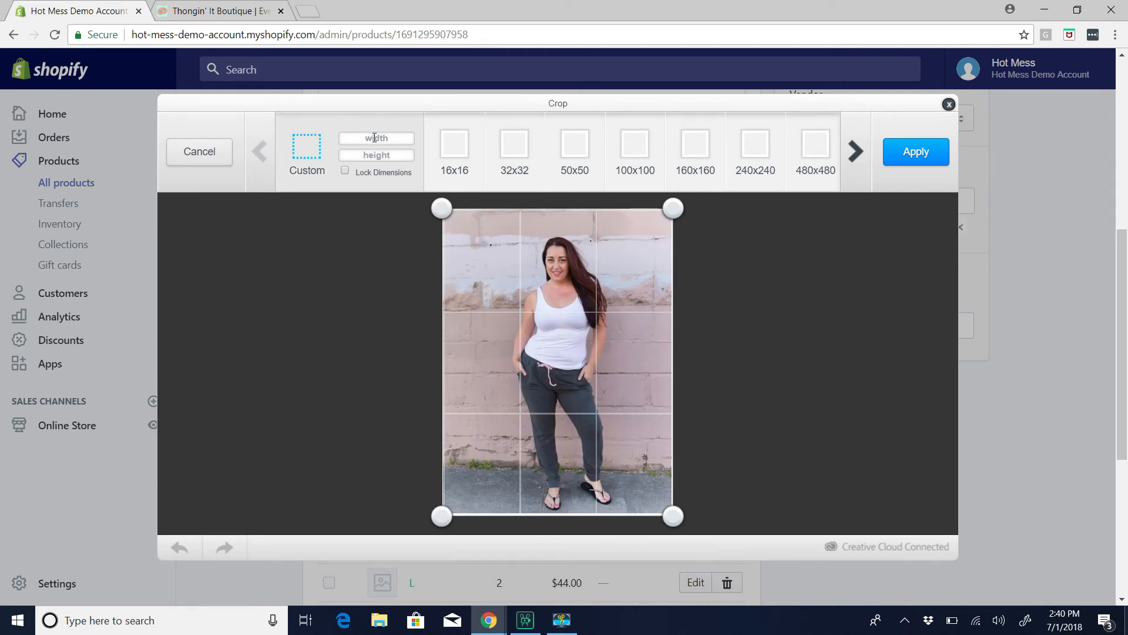
Try a custom 600 by 800 crop with unlocked dimensions, pulling the frame's upper-left corner inward
text(600)
click(362, 157)
text(800)
drag(446, 215, 484, 254)
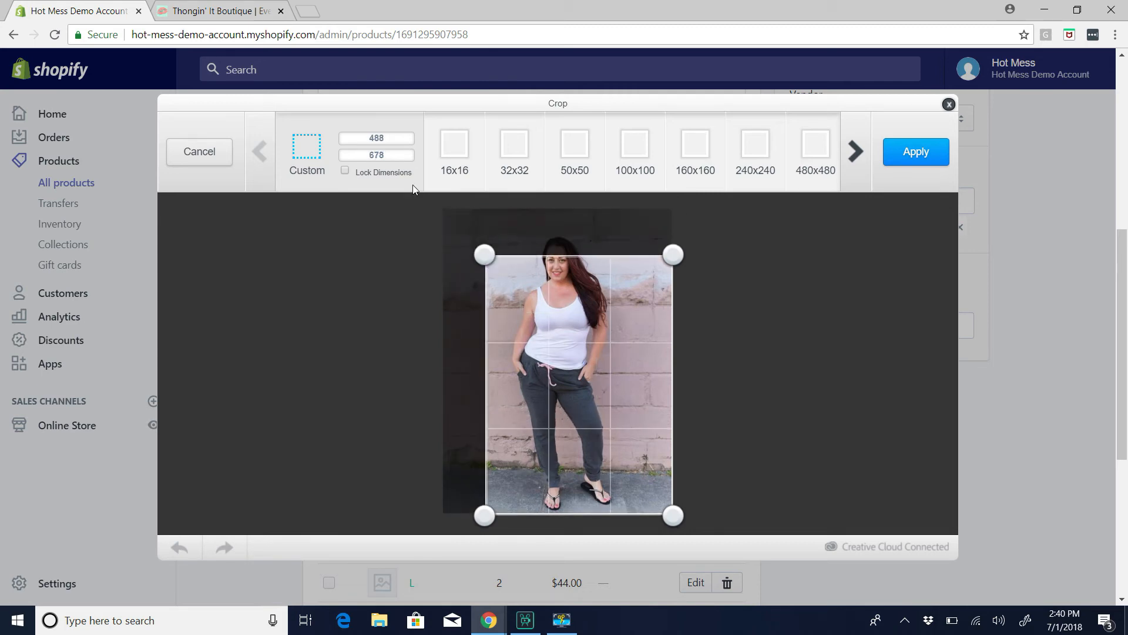
Set the custom crop to 600 wide by 800 high and lock its dimensions
double_click(377, 138)
text(600)
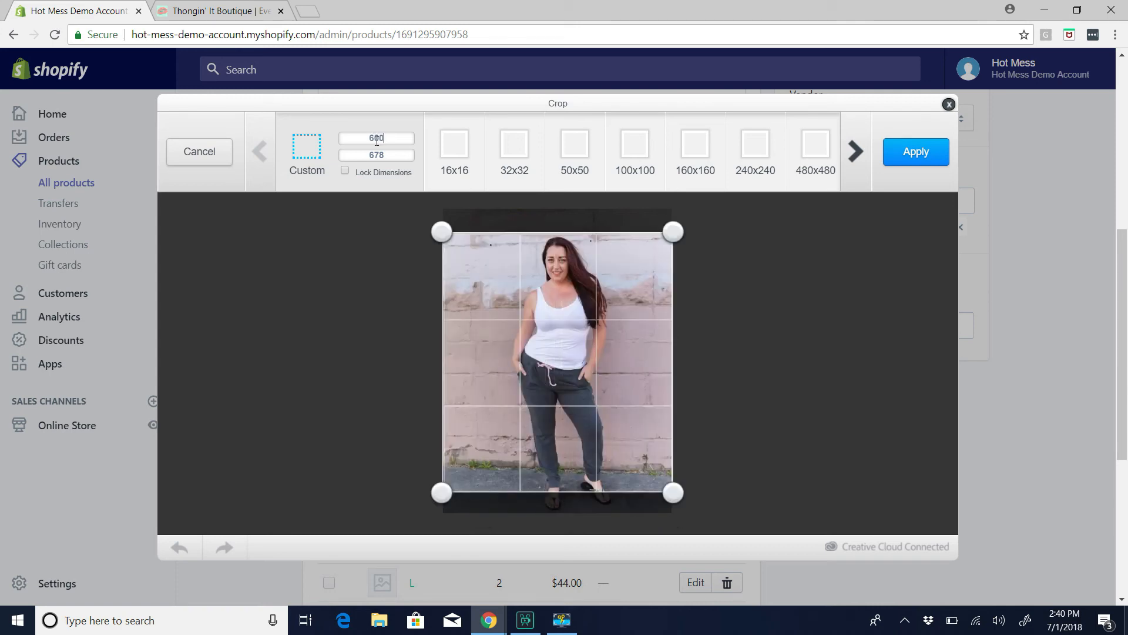
double_click(376, 155)
text(800)
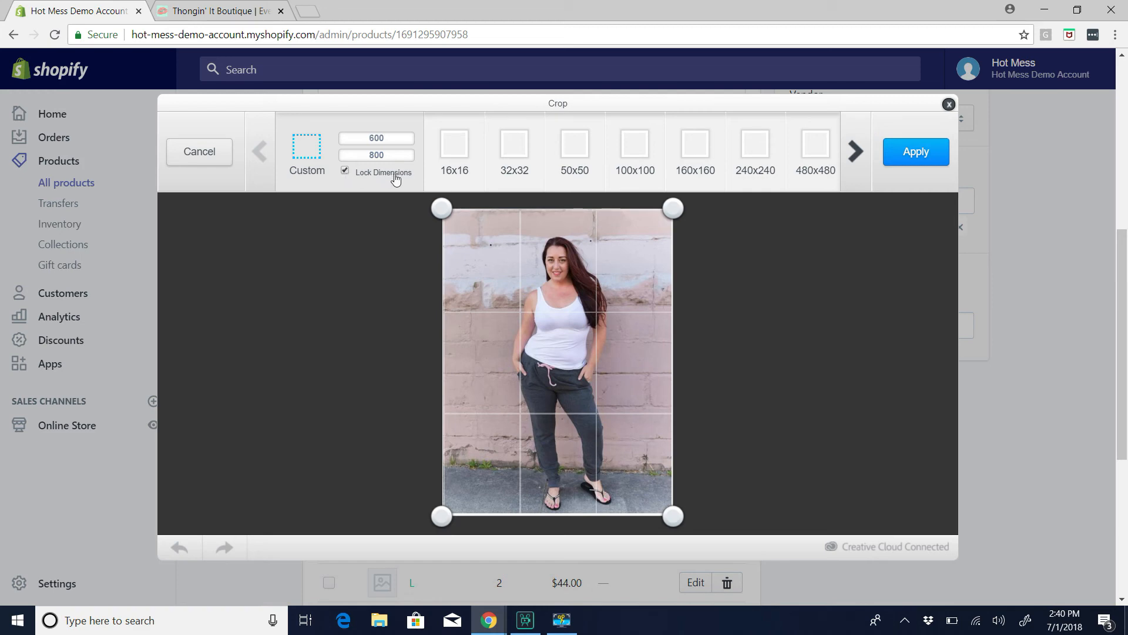
Resize and position the locked crop frame closely around the model from head to feet, apply the crop, and save the image
drag(435, 200, 560, 286)
drag(590, 343, 534, 280)
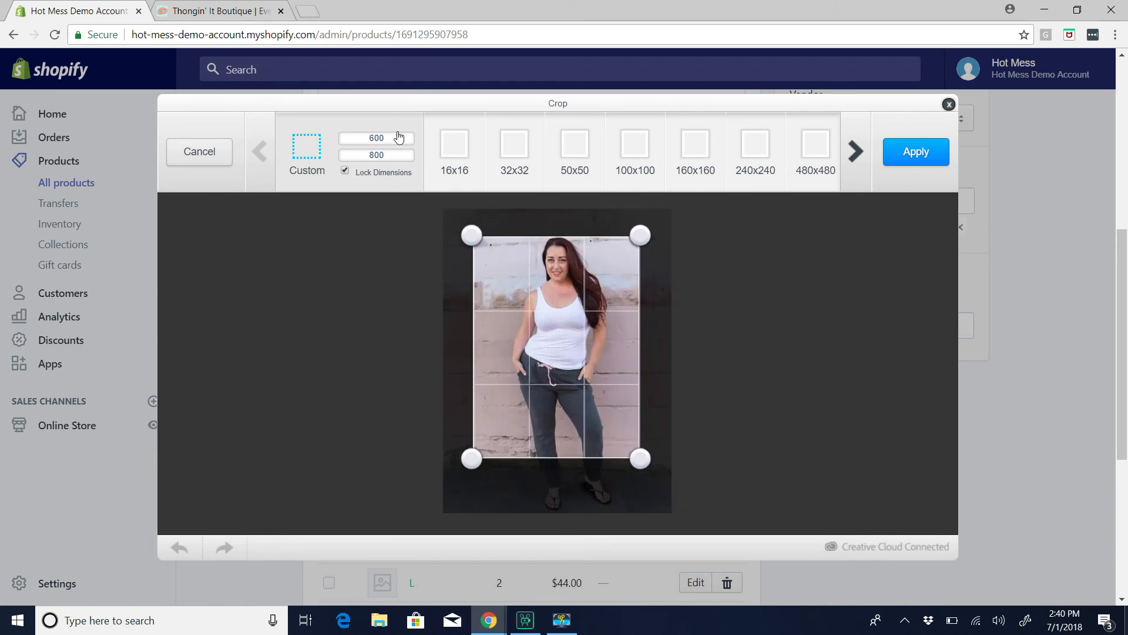
drag(471, 235, 450, 206)
drag(600, 415, 613, 436)
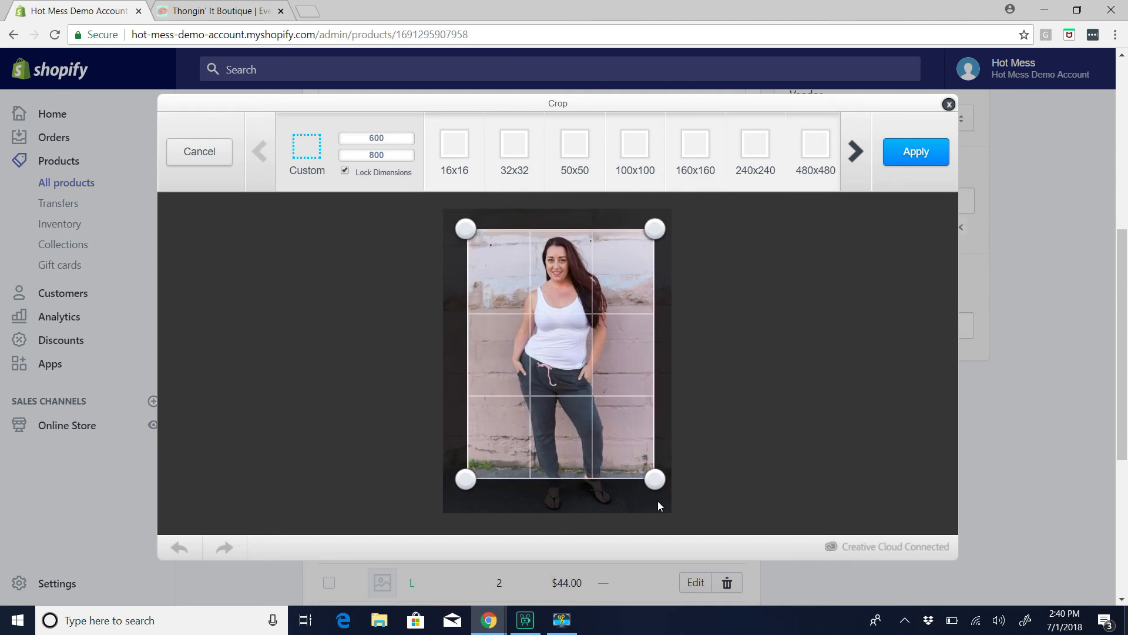
drag(655, 479, 692, 521)
drag(614, 429, 609, 437)
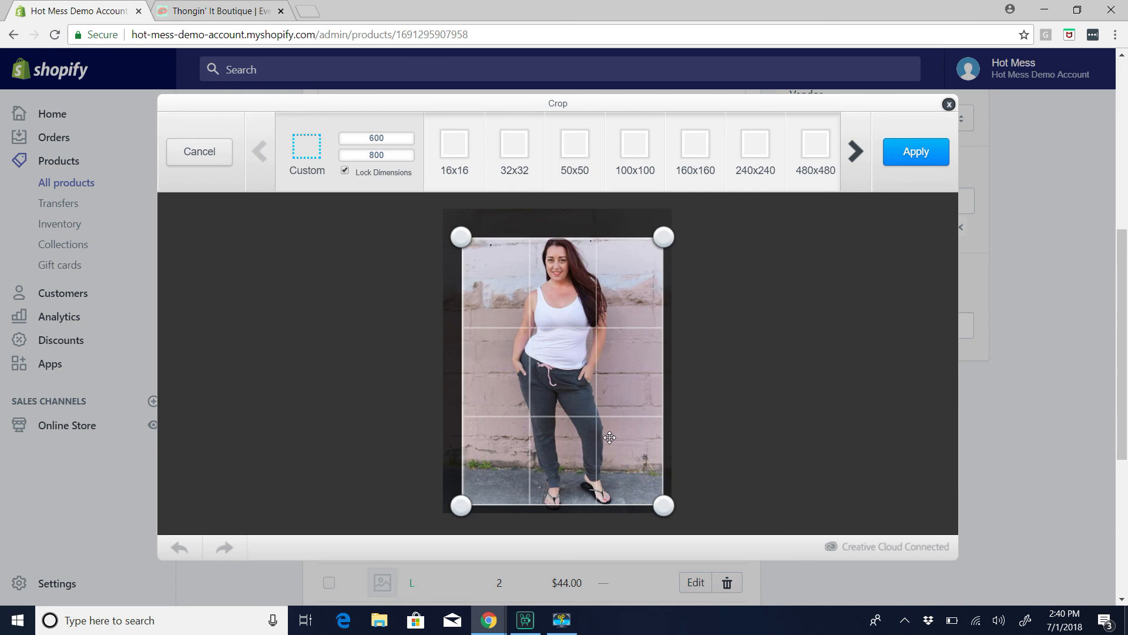
click(927, 160)
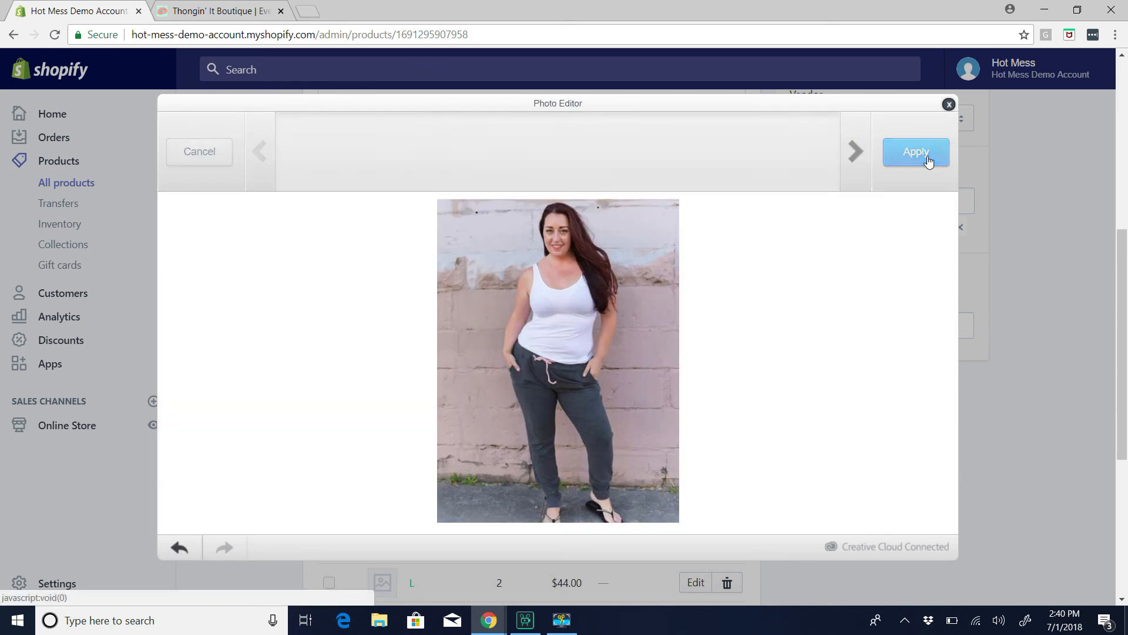
click(928, 158)
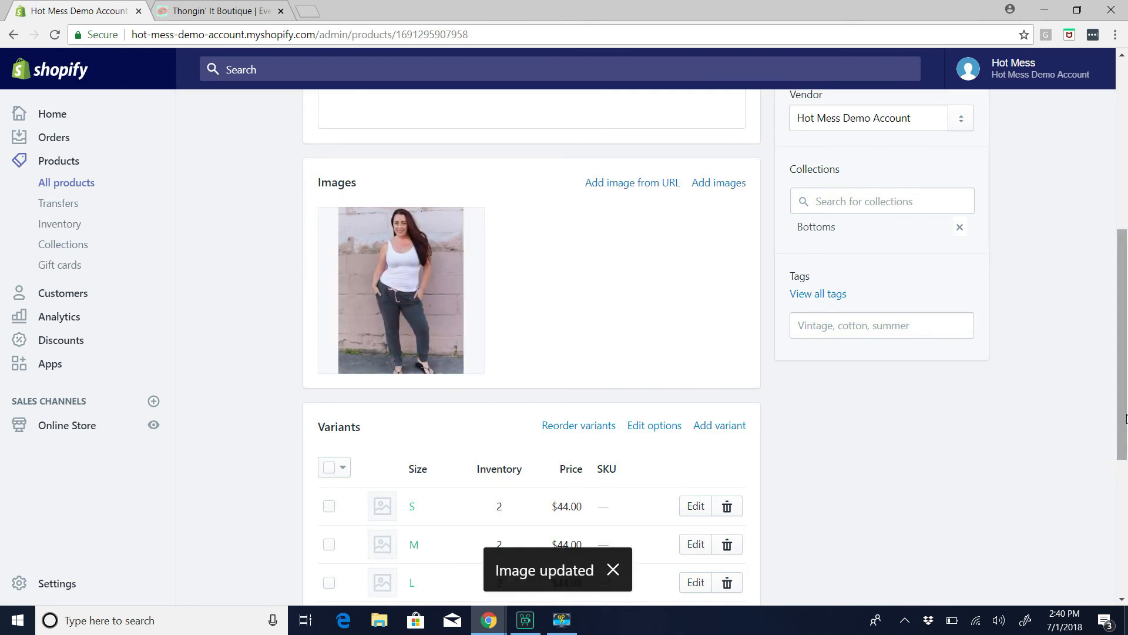
drag(1126, 419, 1126, 541)
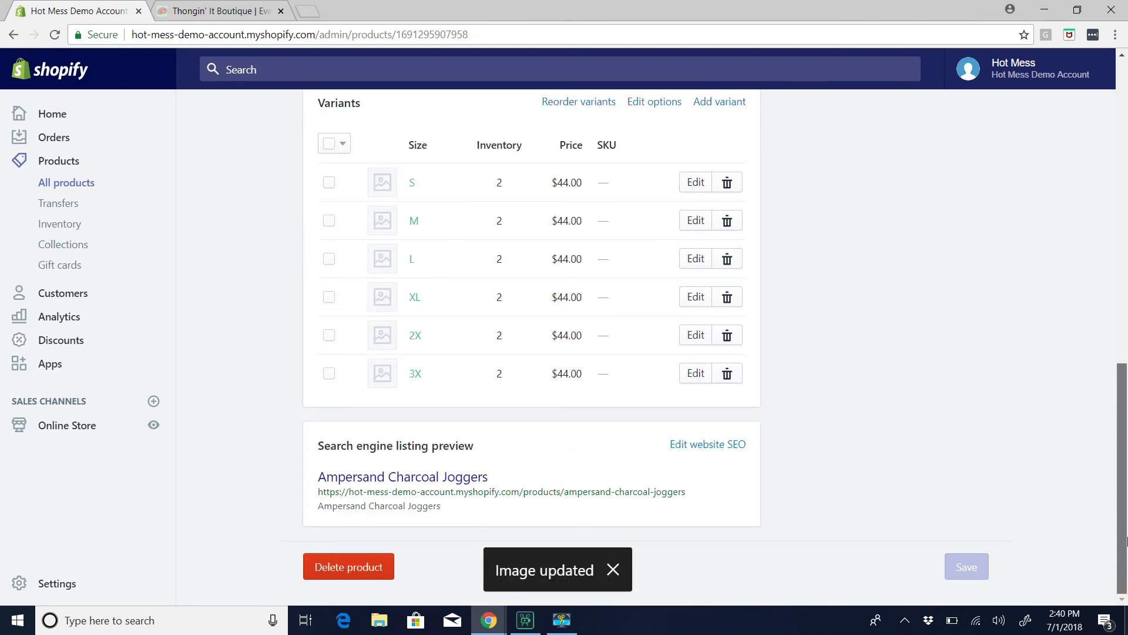
scroll(795, 191, up, 15)
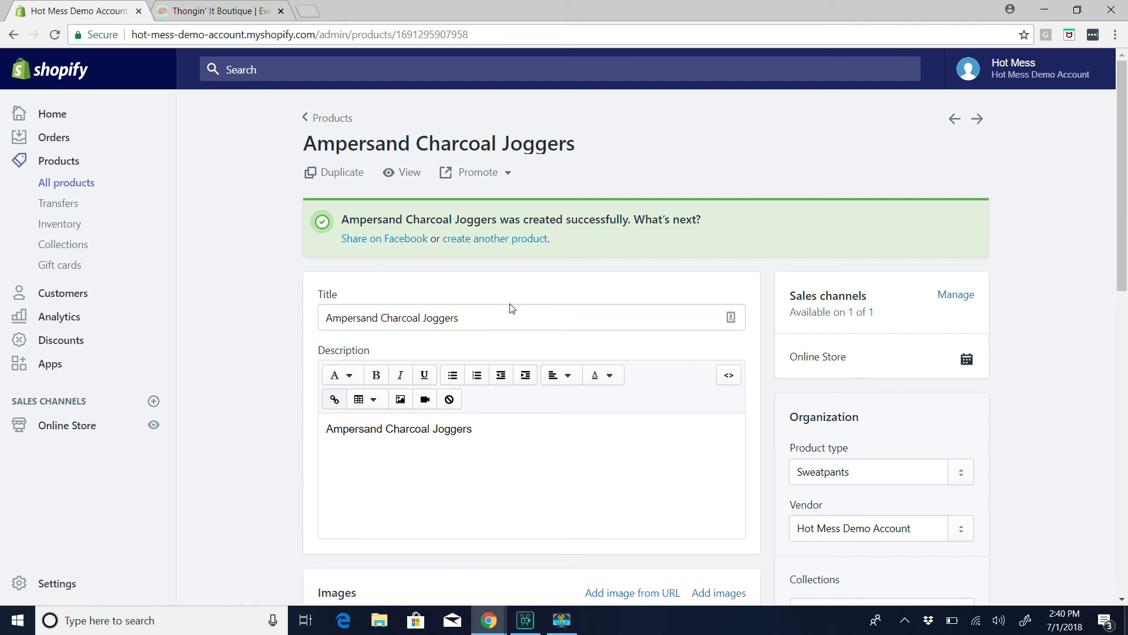
click(561, 620)
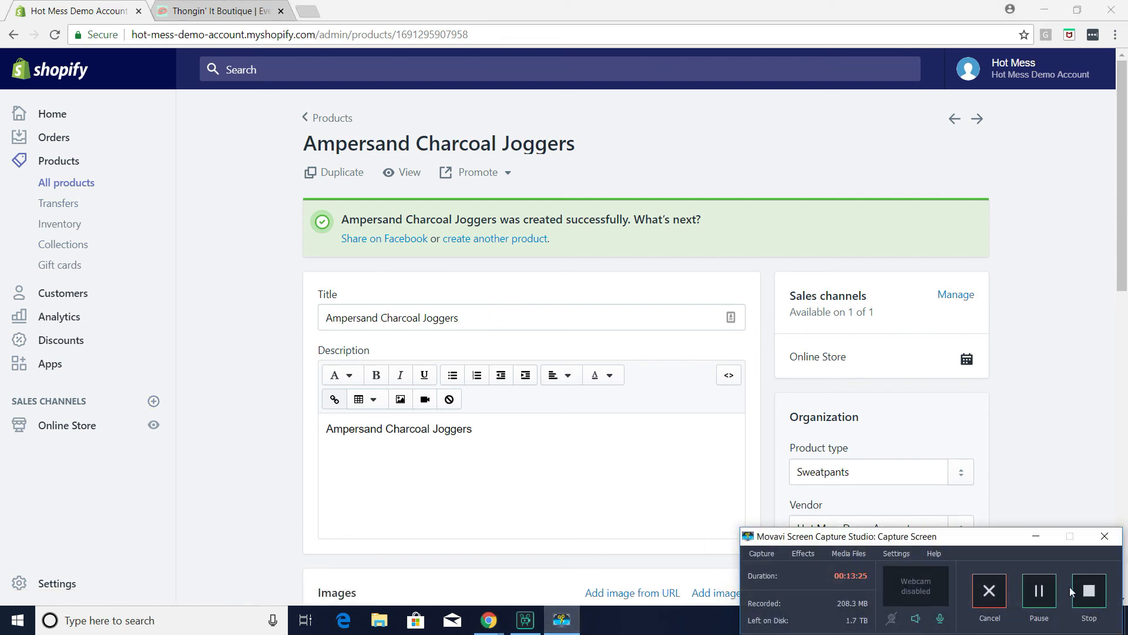